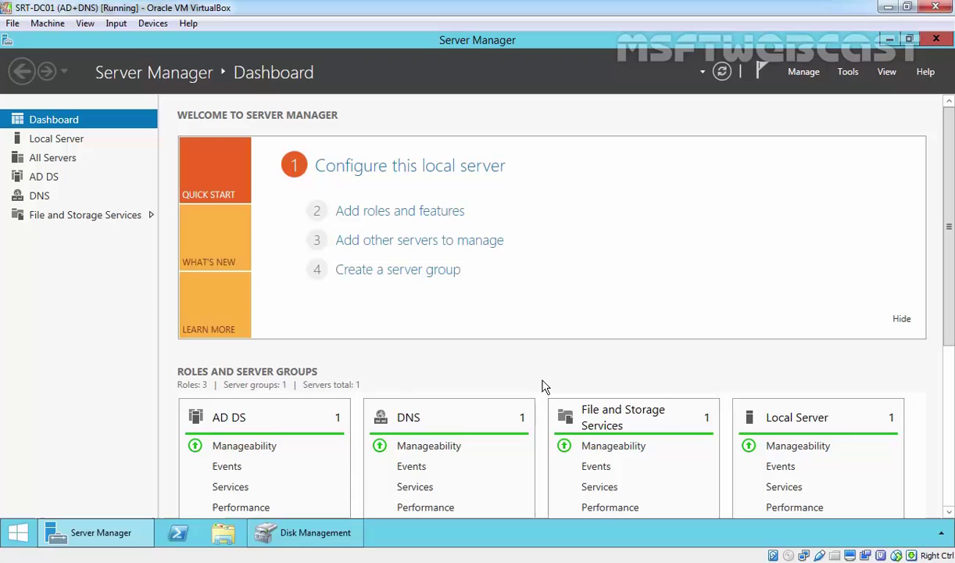
Step: Select the 320 GB iSCSI (E:) volume on Disk 1 in Disk Management, then minimize Disk Management
left_click(336, 535)
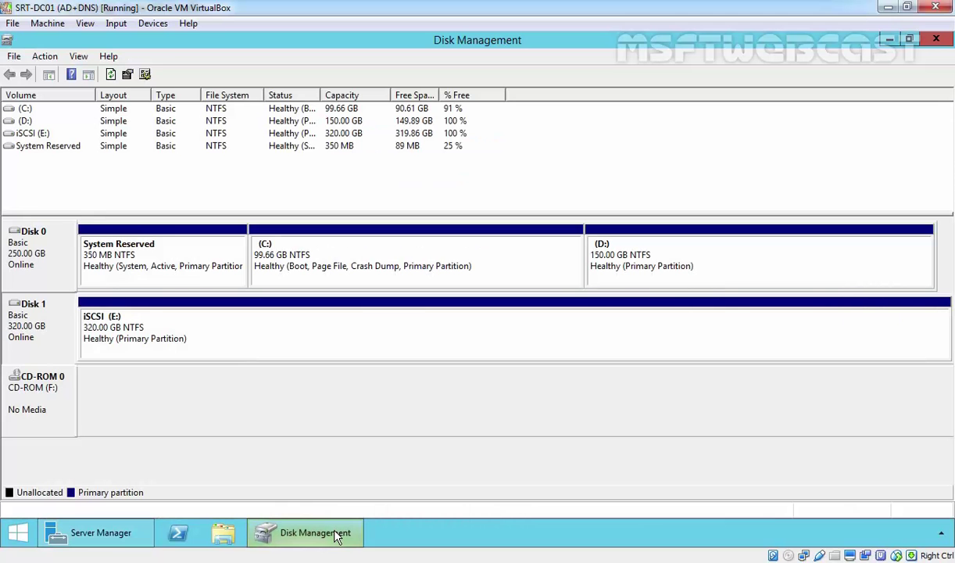
left_click(145, 332)
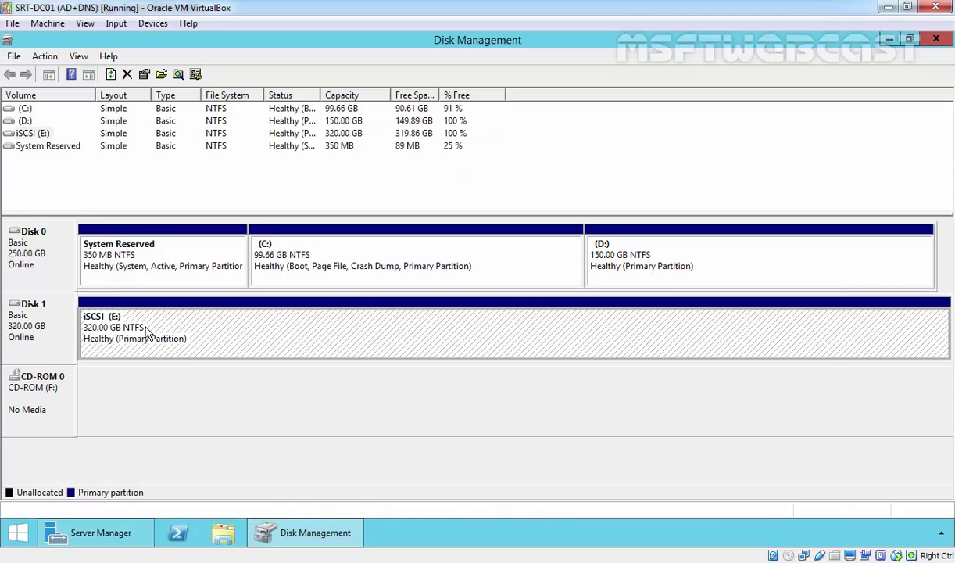
left_click(327, 539)
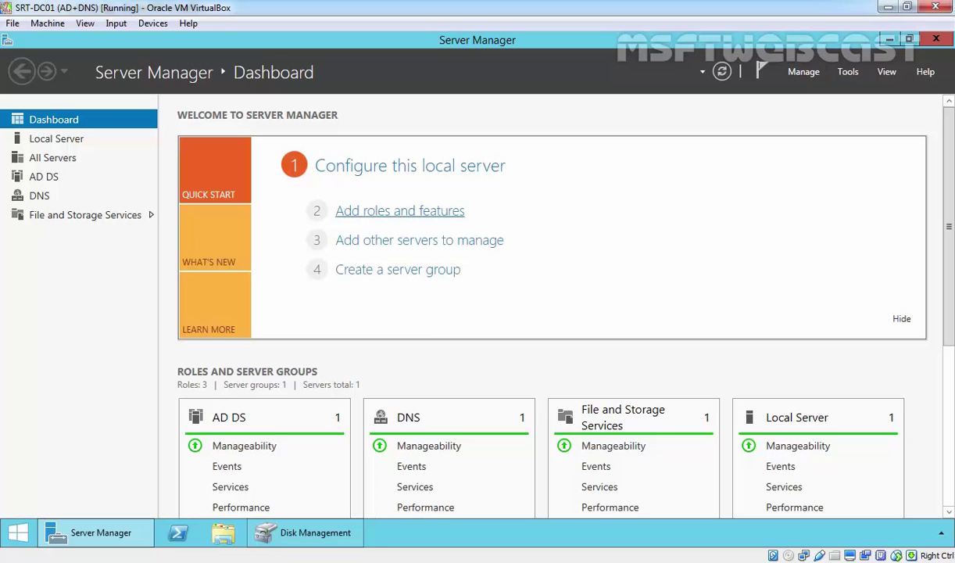
Step: Start Add Roles and Features as a role-based installation targeting SRT-DC01
left_click(366, 217)
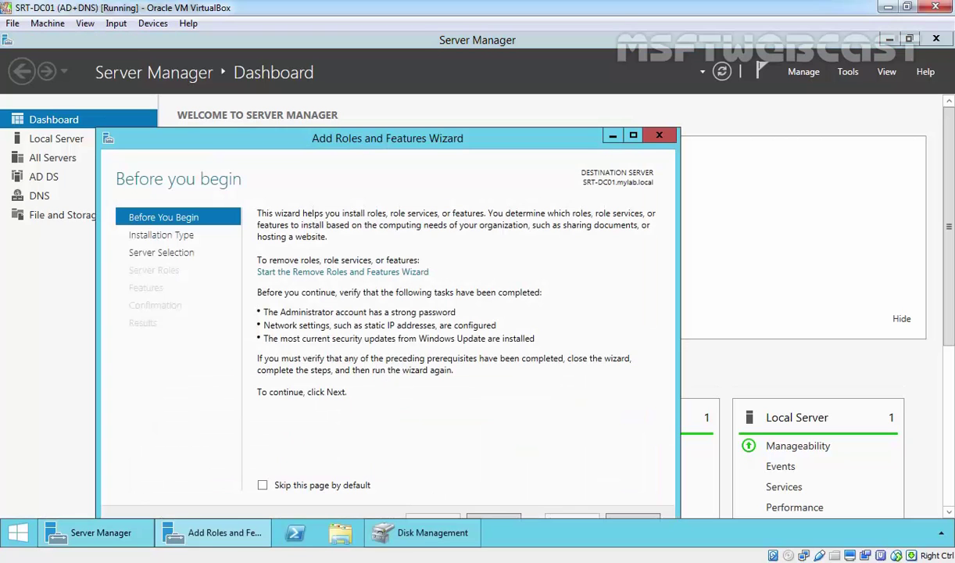
left_click_drag(354, 134, 362, 100)
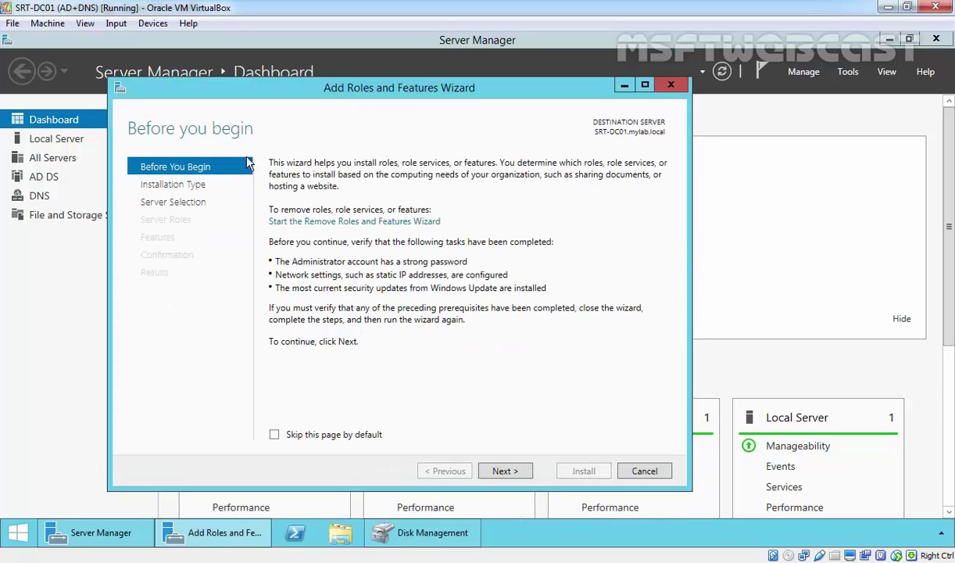
left_click(504, 469)
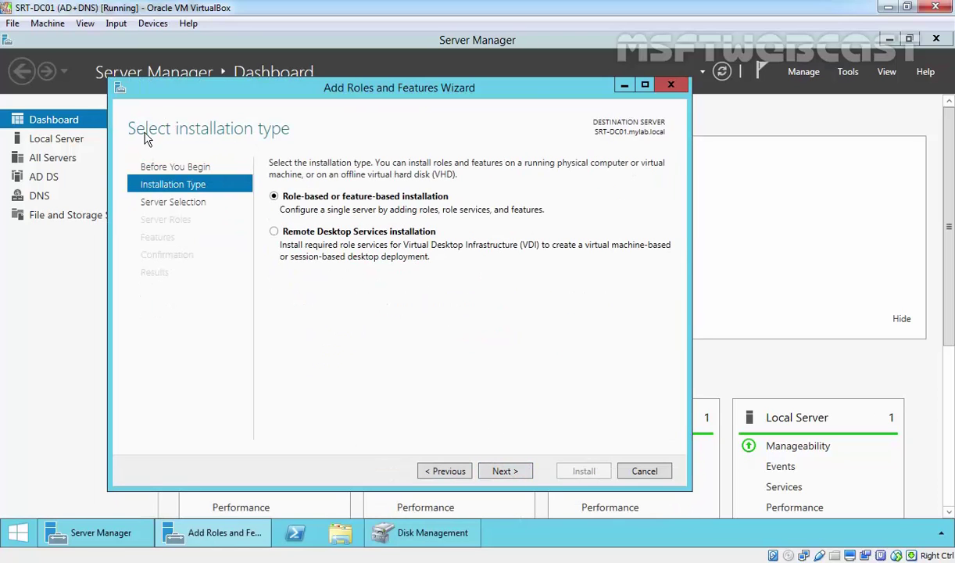
left_click(506, 471)
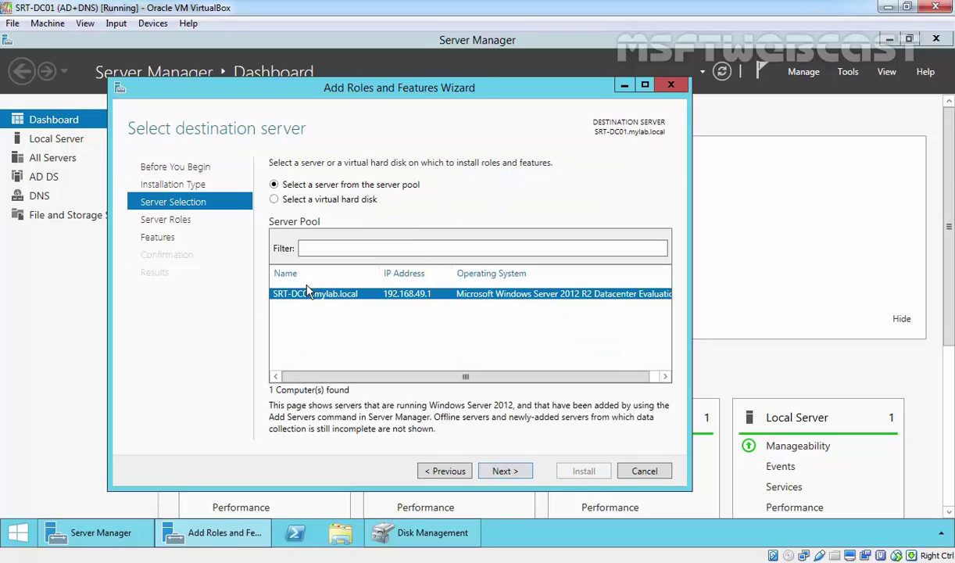
left_click(504, 472)
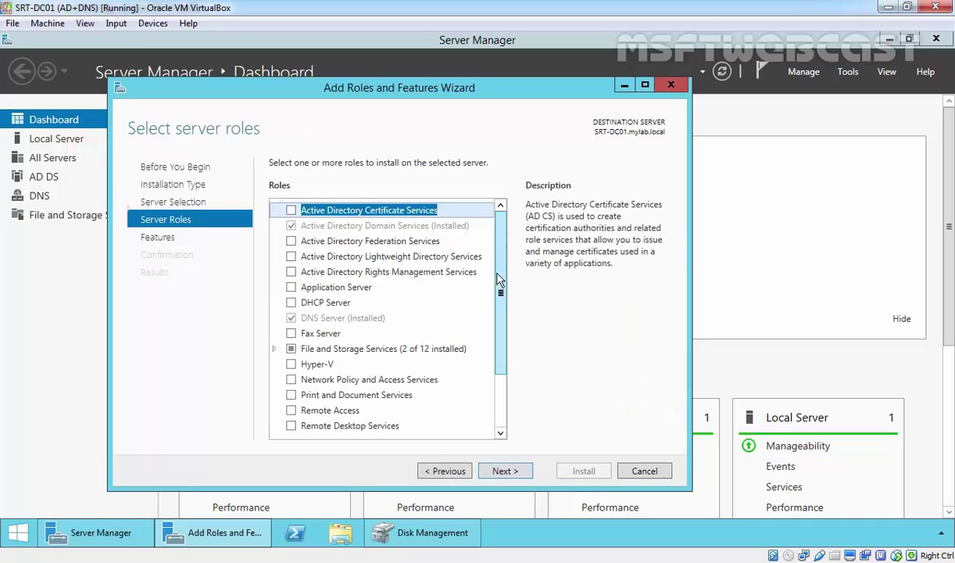
Step: Check iSCSI Target Server under File and iSCSI Services and proceed to confirmation
scroll(479, 266, "down", 1)
scroll(504, 311, "down", 1)
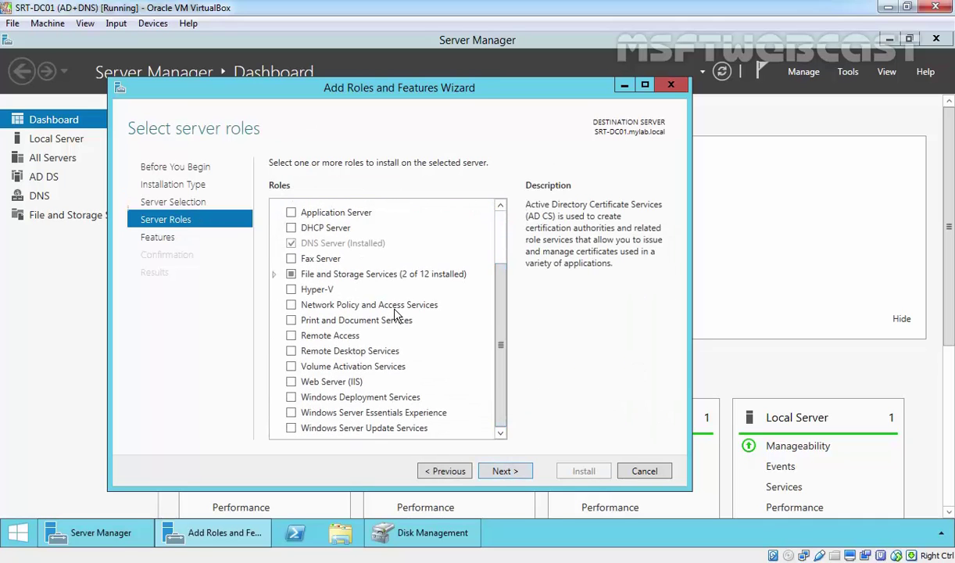
left_click(273, 275)
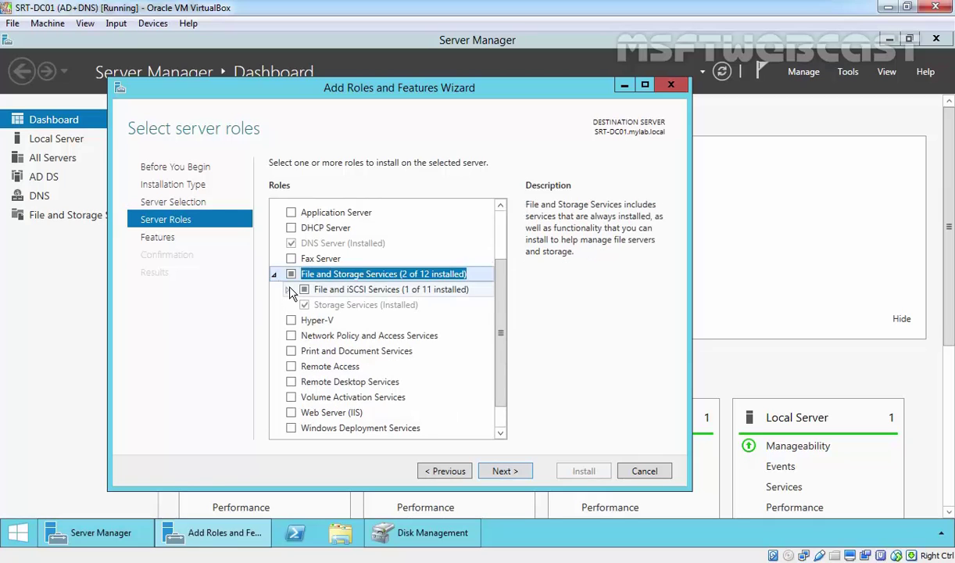
left_click(288, 290)
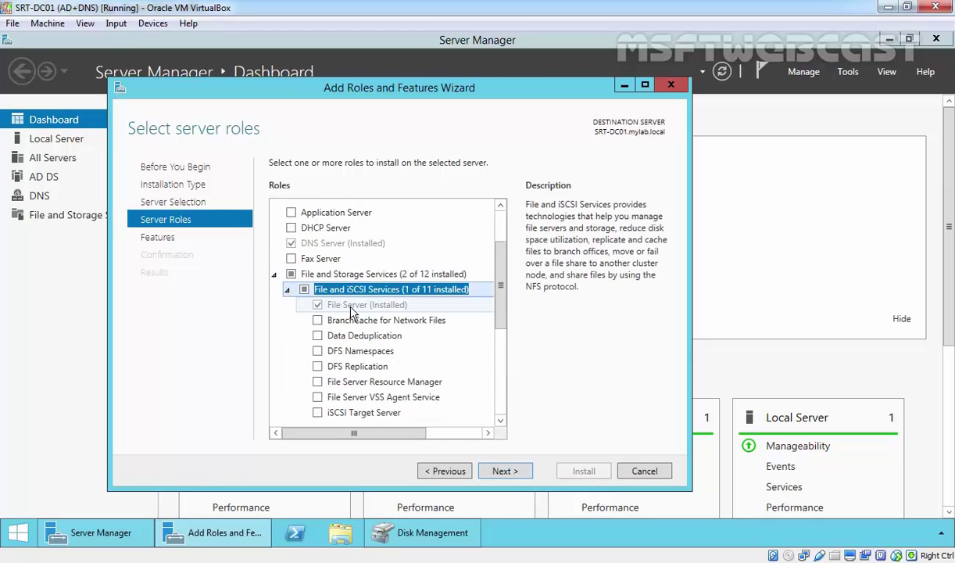
scroll(404, 318, "down", 2)
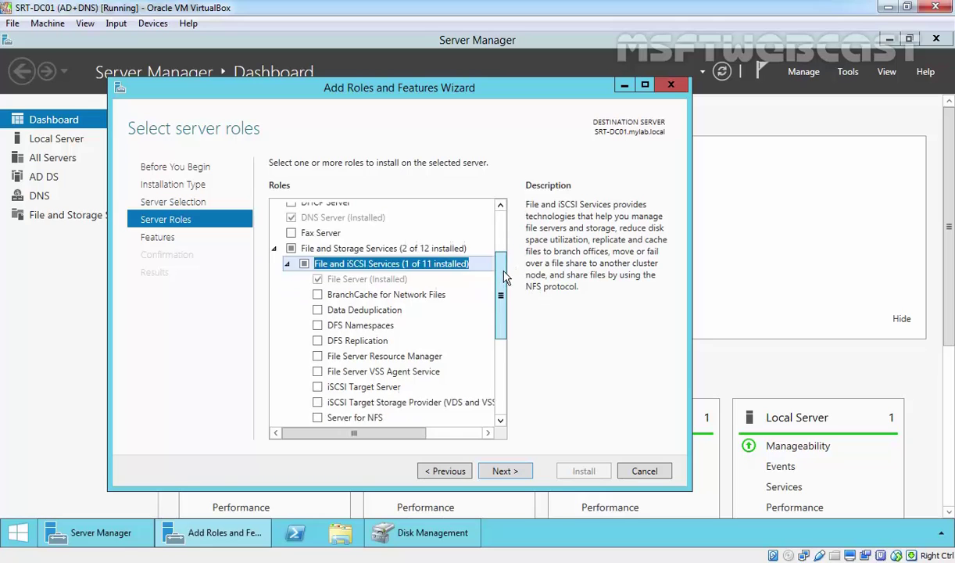
left_click(355, 320)
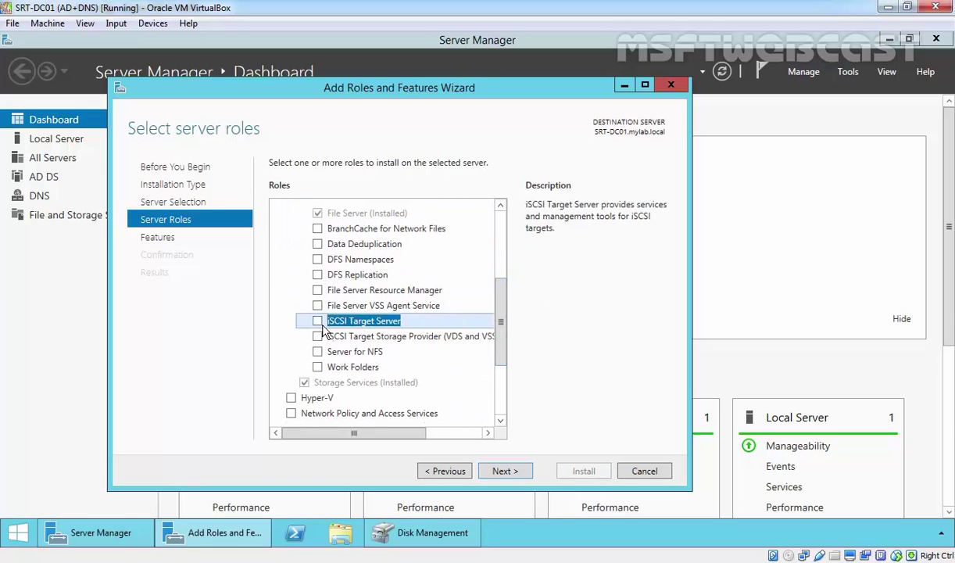
left_click(317, 321)
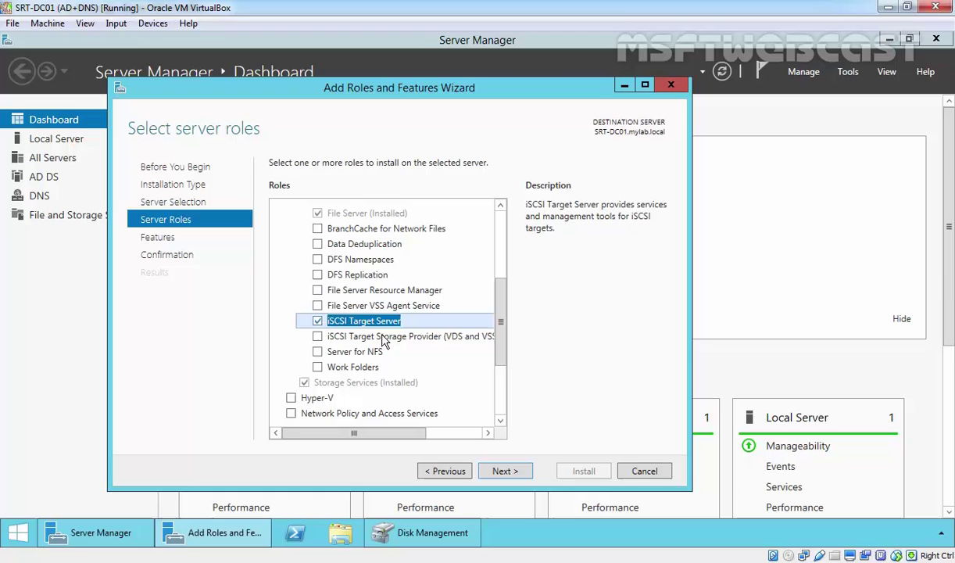
left_click(504, 470)
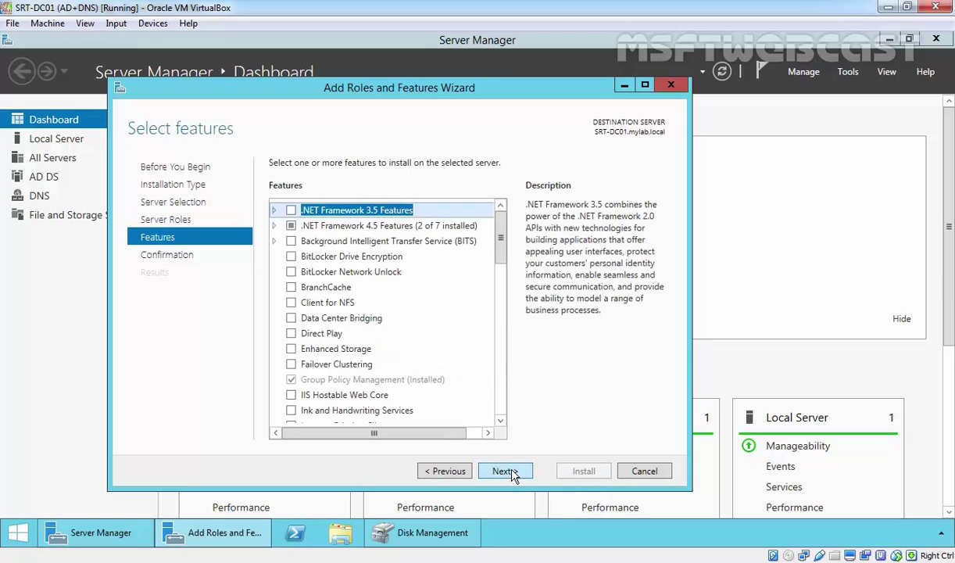
left_click(508, 472)
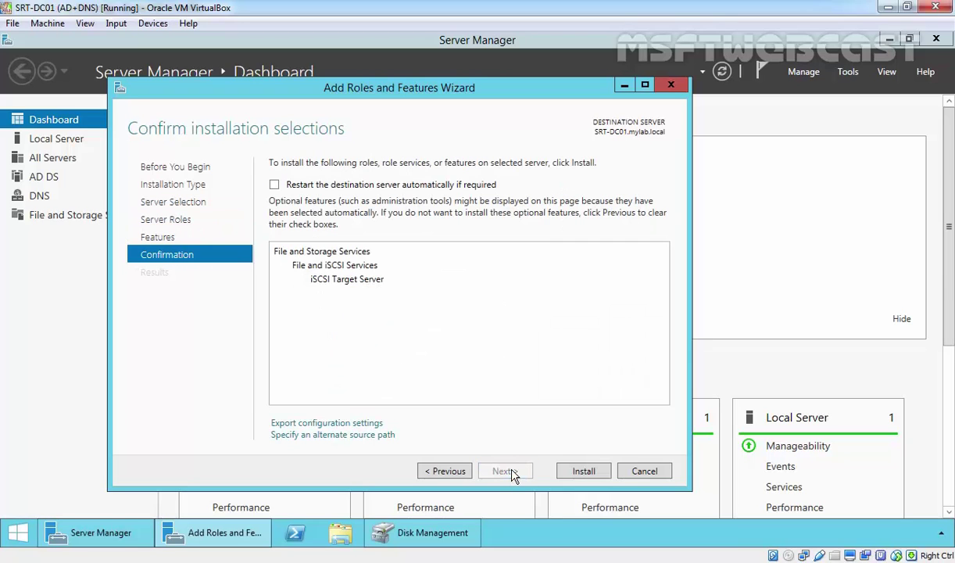
Step: Install the iSCSI Target Server role and close the wizard once it succeeds
left_click(581, 473)
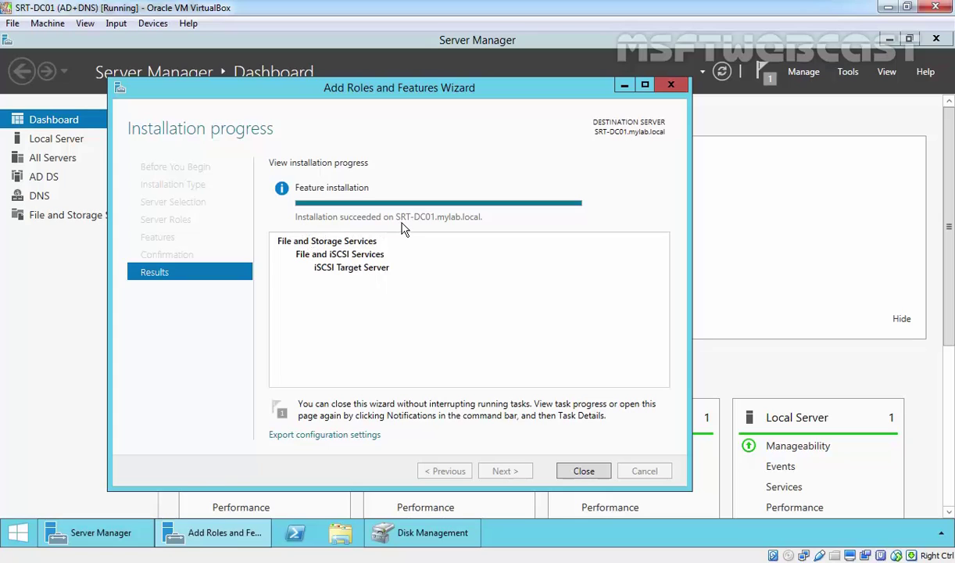
left_click(584, 471)
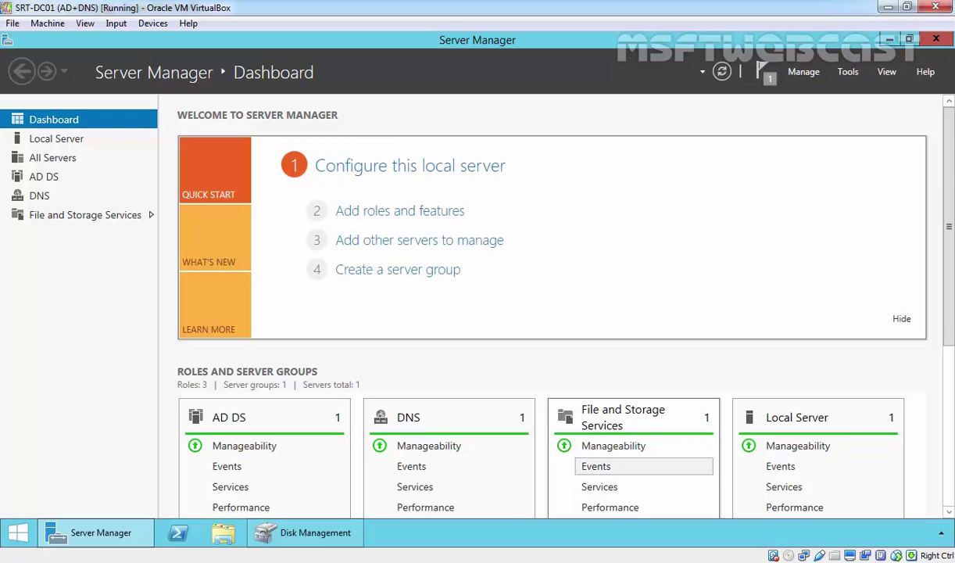
Step: From File and Storage Services > iSCSI, launch the New iSCSI Virtual Disk Wizard using volume E:
left_click(54, 216)
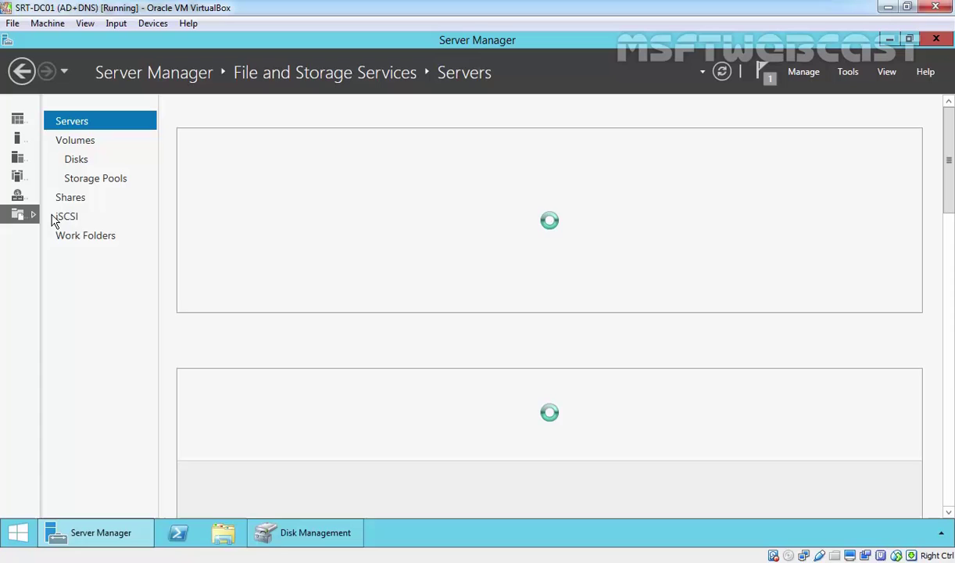
left_click(69, 218)
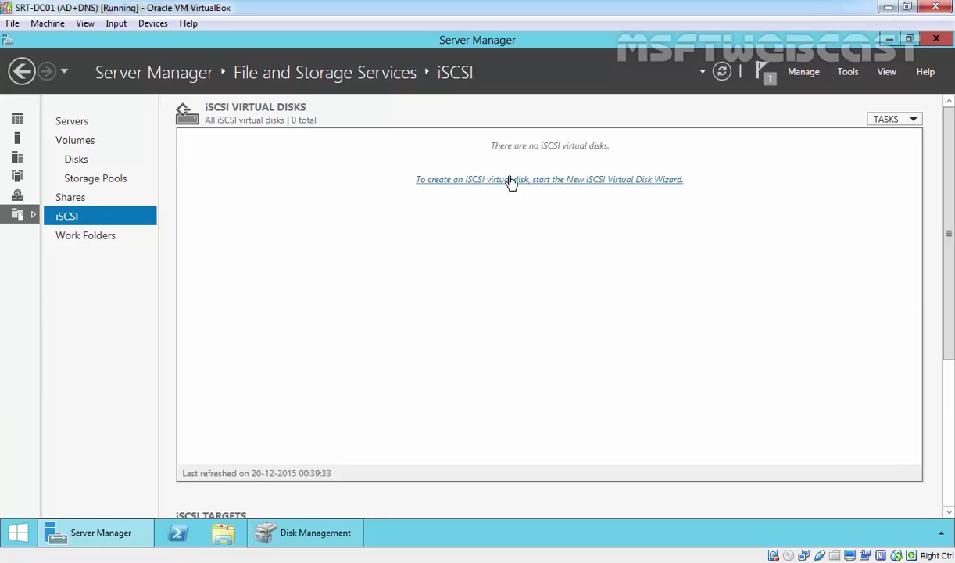
left_click(613, 180)
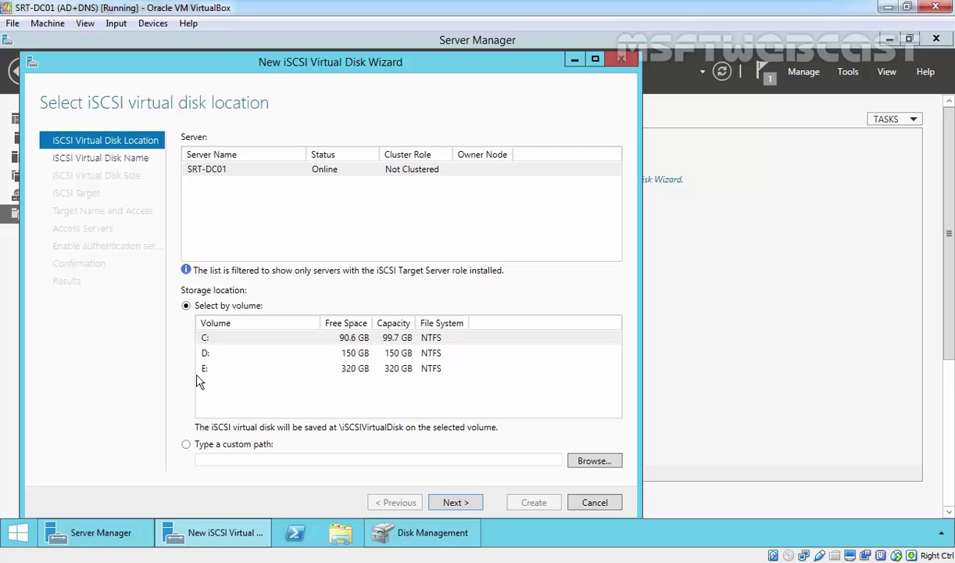
left_click(207, 371)
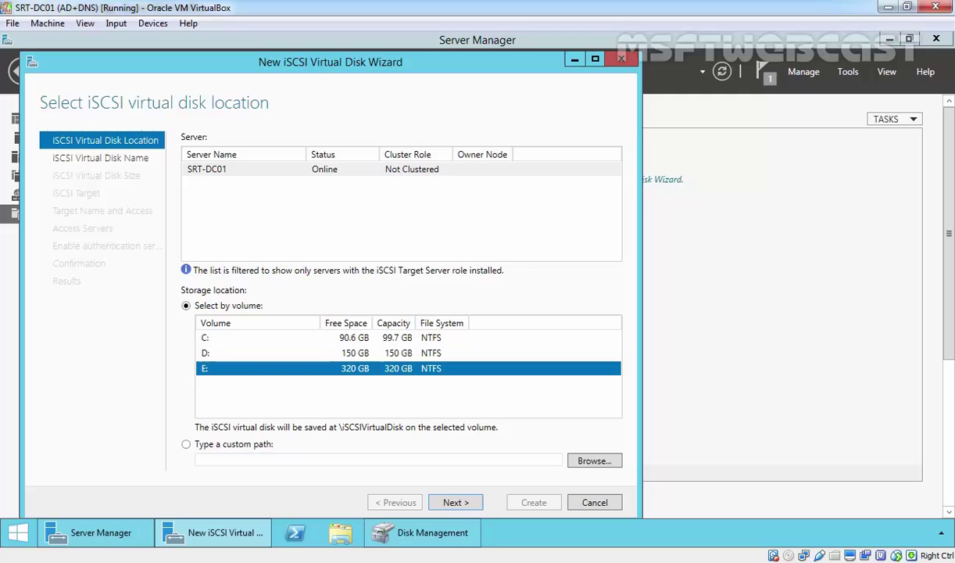
left_click(458, 504)
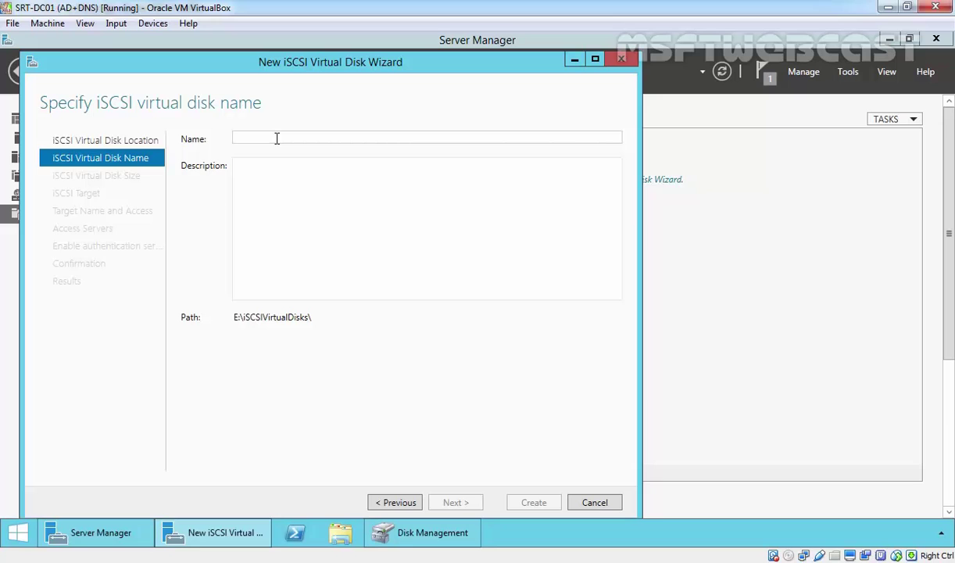
Step: Name the virtual disk 'iSCSI' and make it a 100 GB dynamically expanding disk
type("iSCSI")
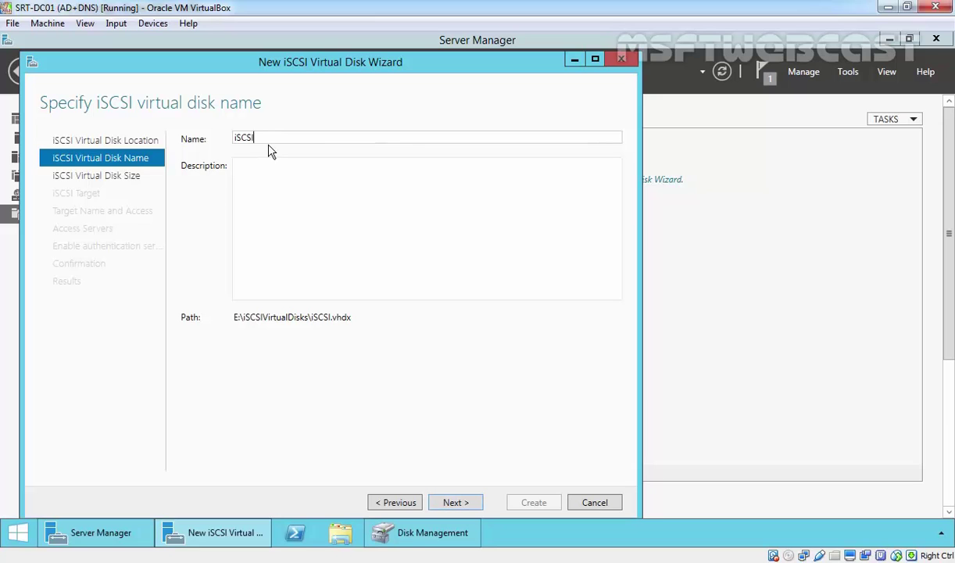
left_click(462, 503)
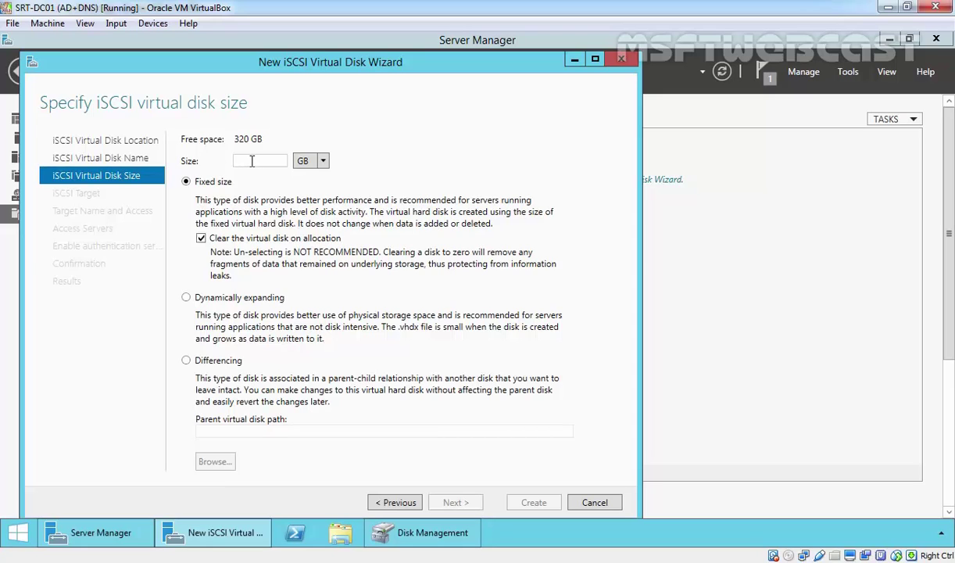
type("100")
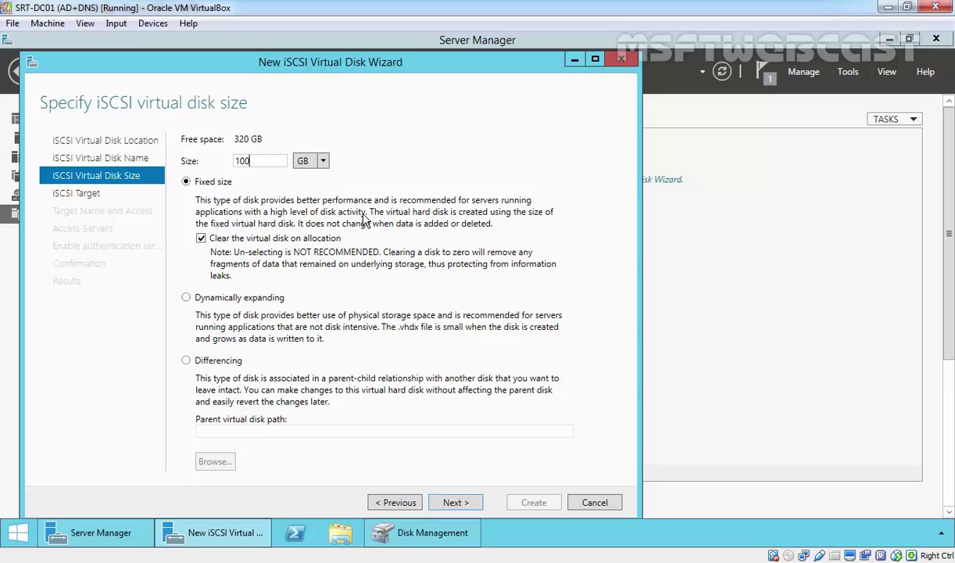
left_click(194, 299)
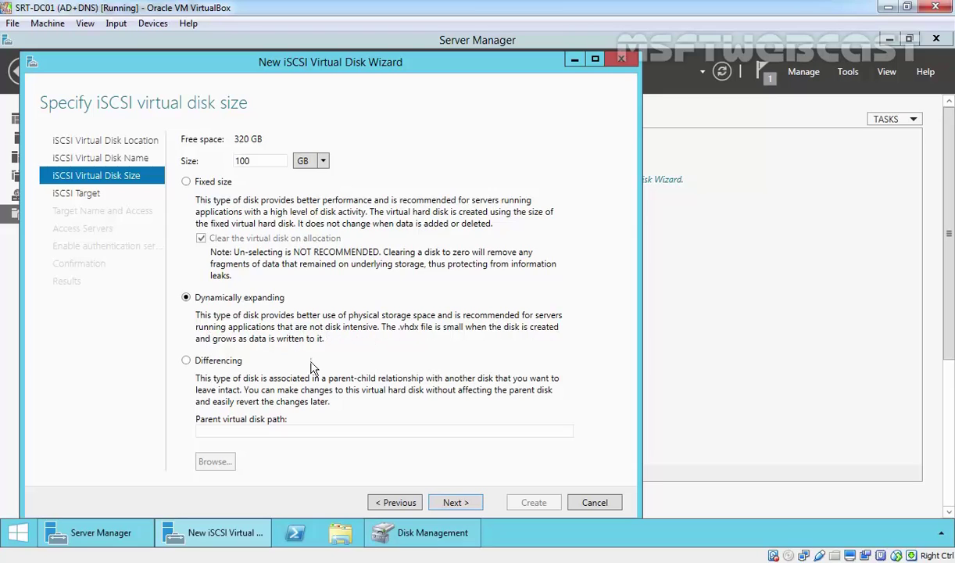
left_click(220, 364)
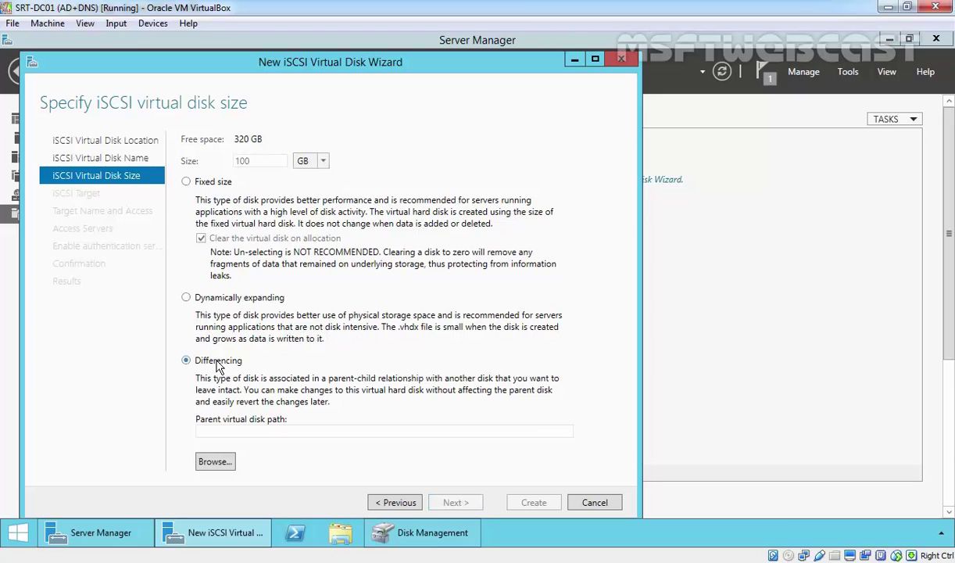
left_click(211, 298)
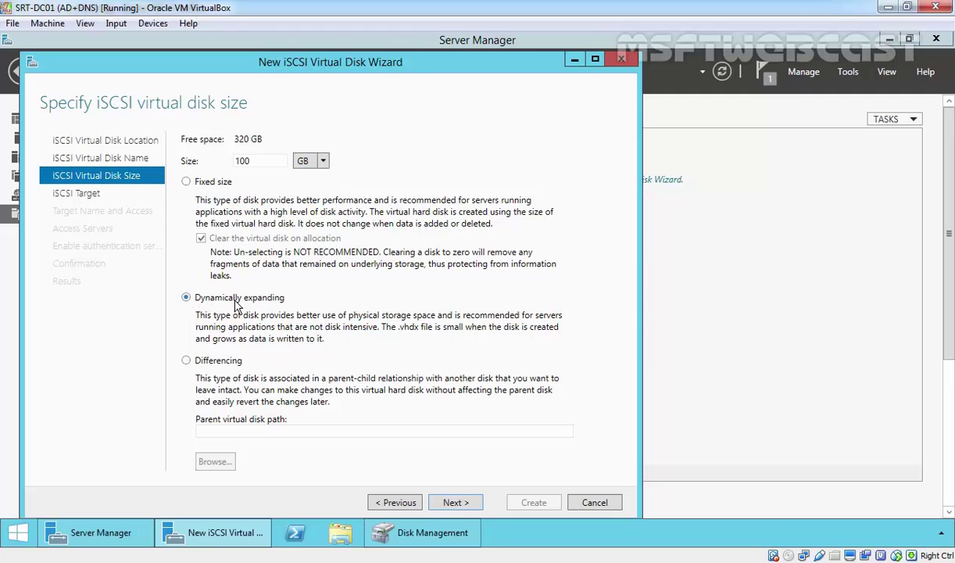
left_click(456, 502)
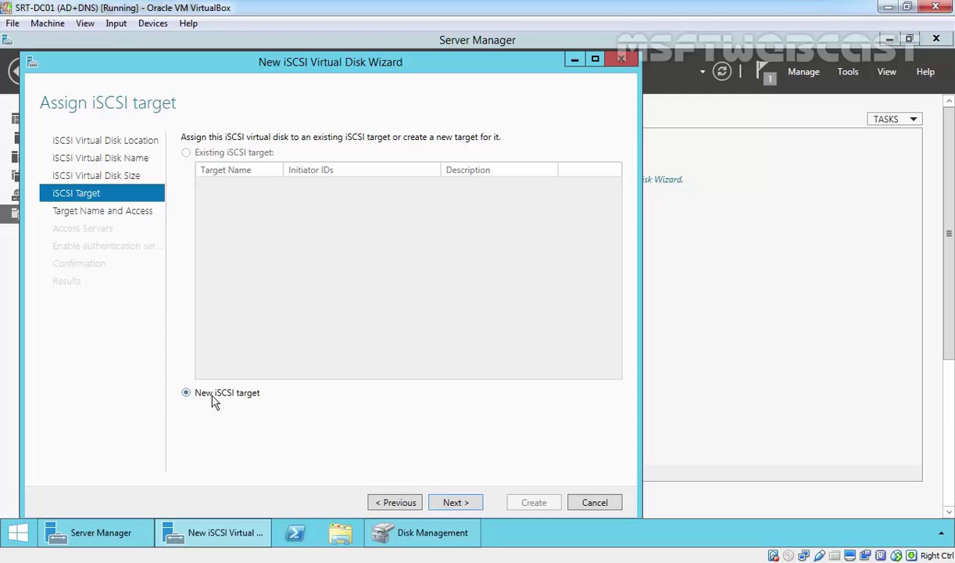
Step: Create a new iSCSI target named 'iSCSI-Target1'
left_click(455, 502)
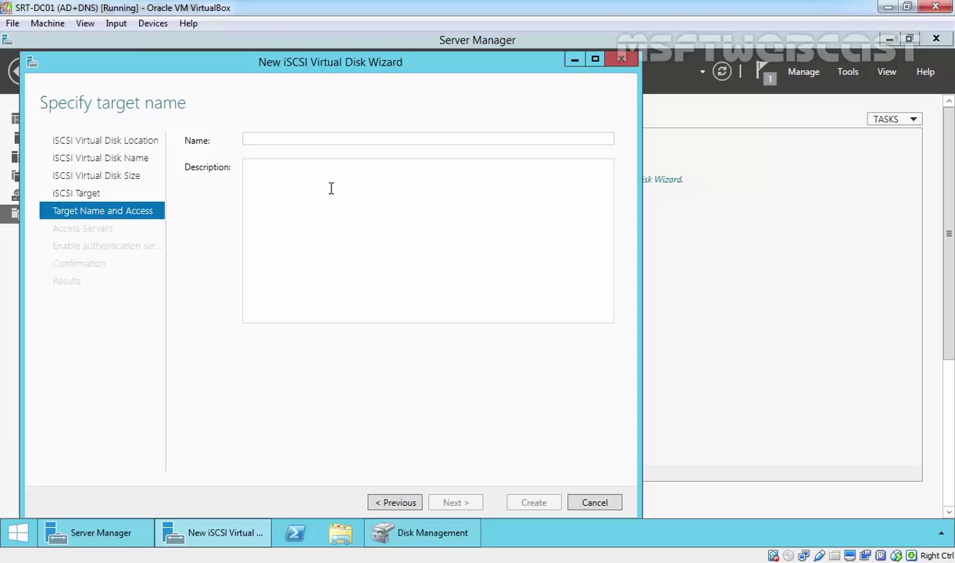
type("iSCSI-Target1")
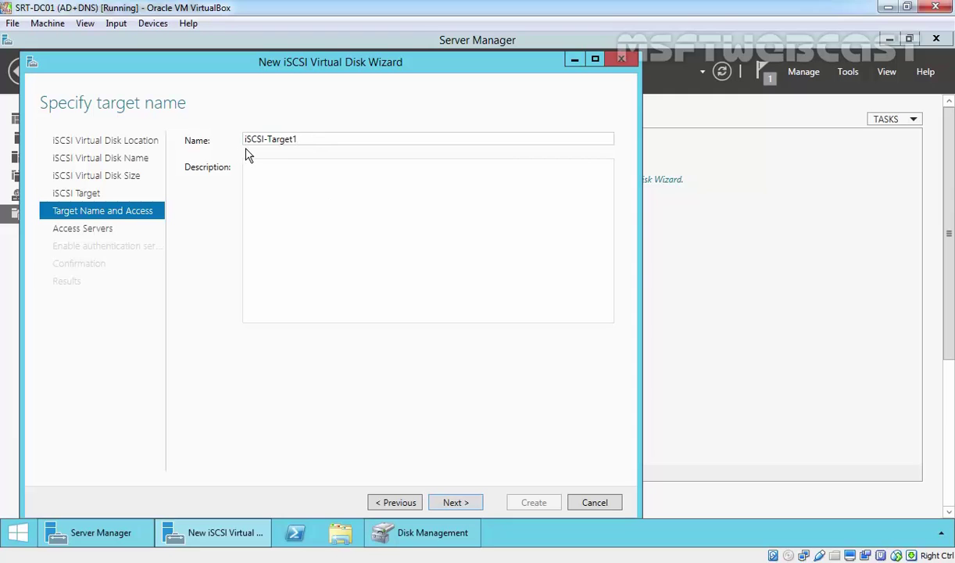
left_click(457, 502)
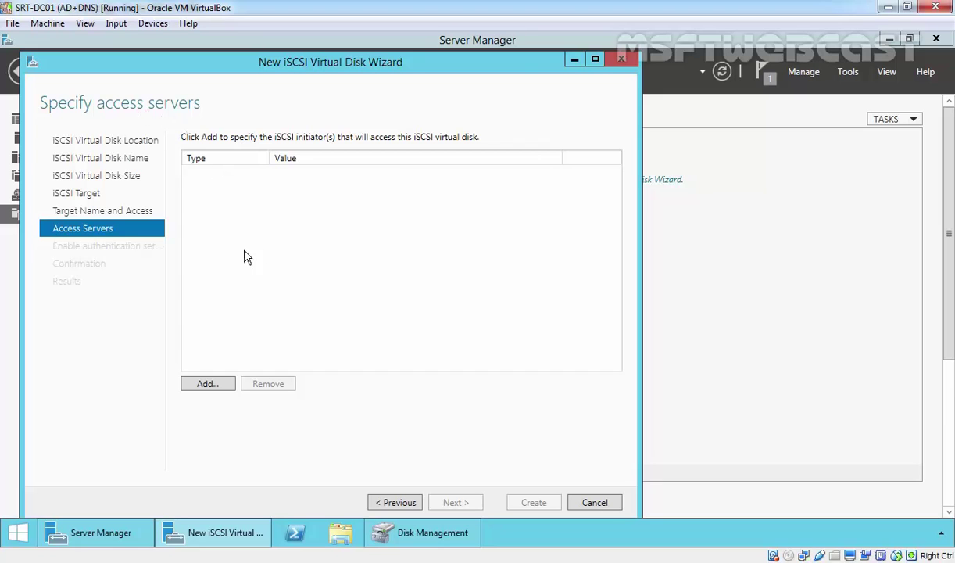
Step: Add SRT-FS01 as the initiator allowed to access the target, using its IQN
left_click(206, 384)
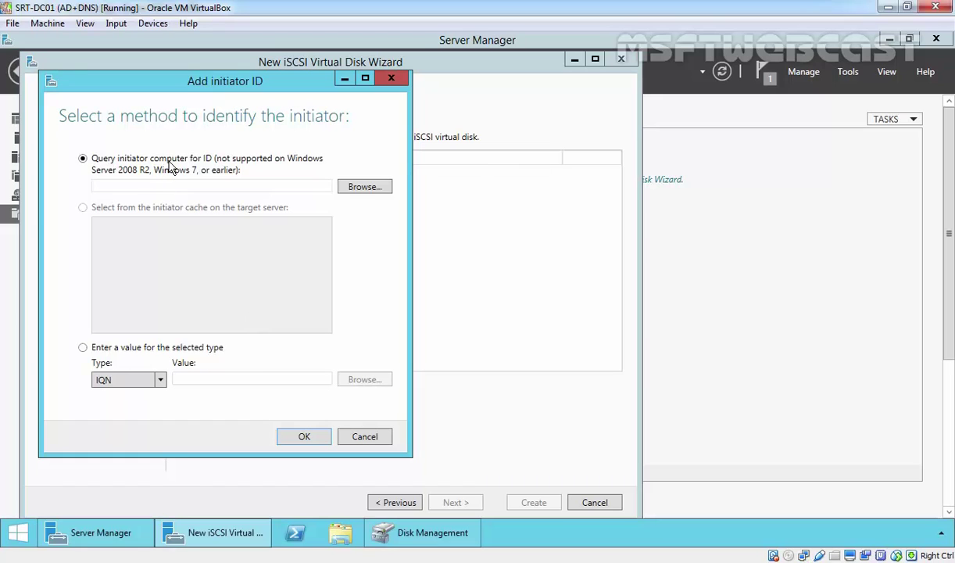
left_click(375, 197)
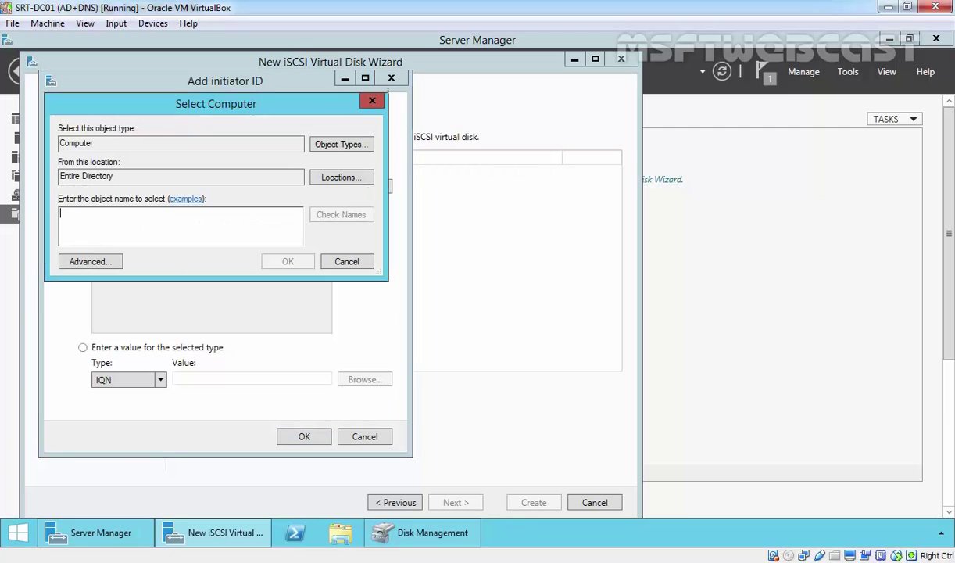
type("srt")
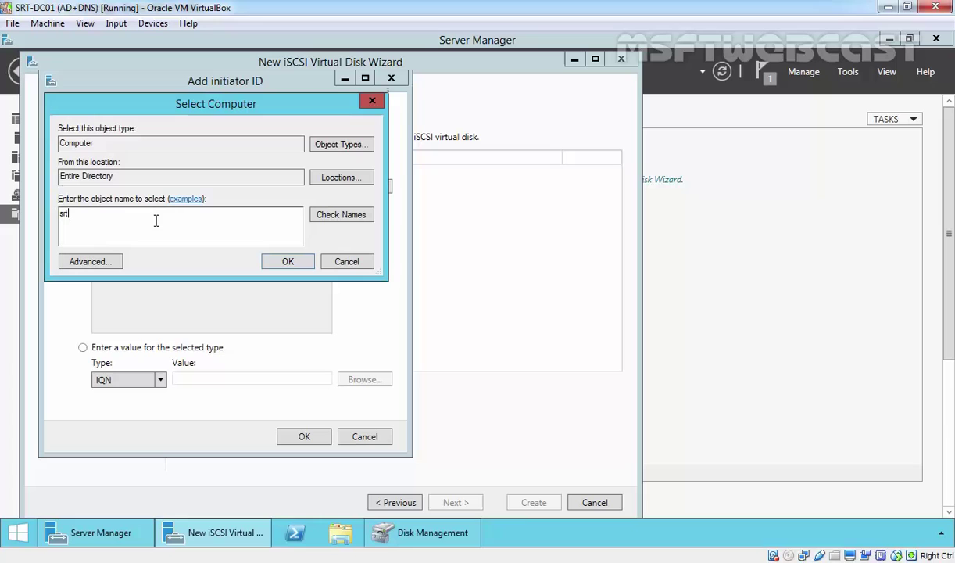
key("Return")
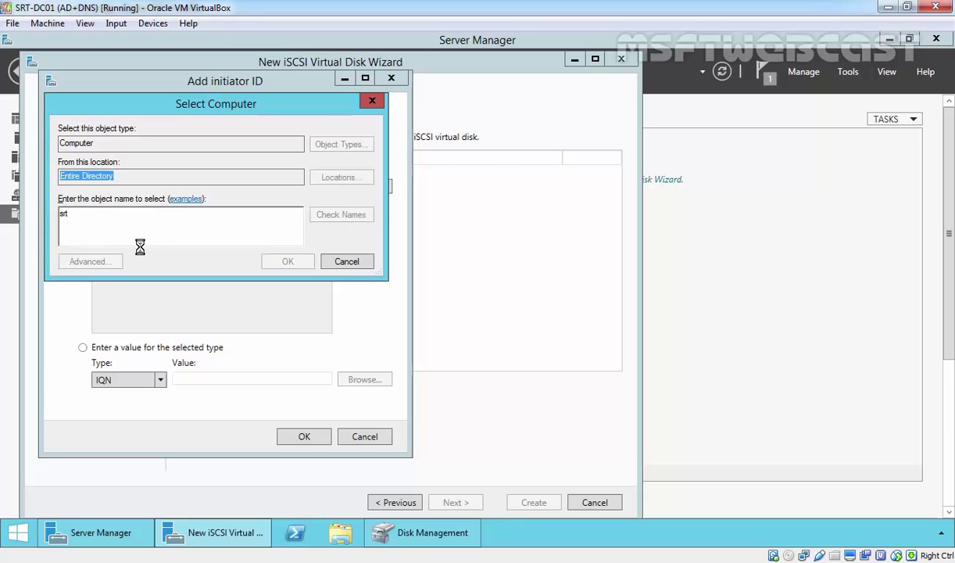
double_click(97, 225)
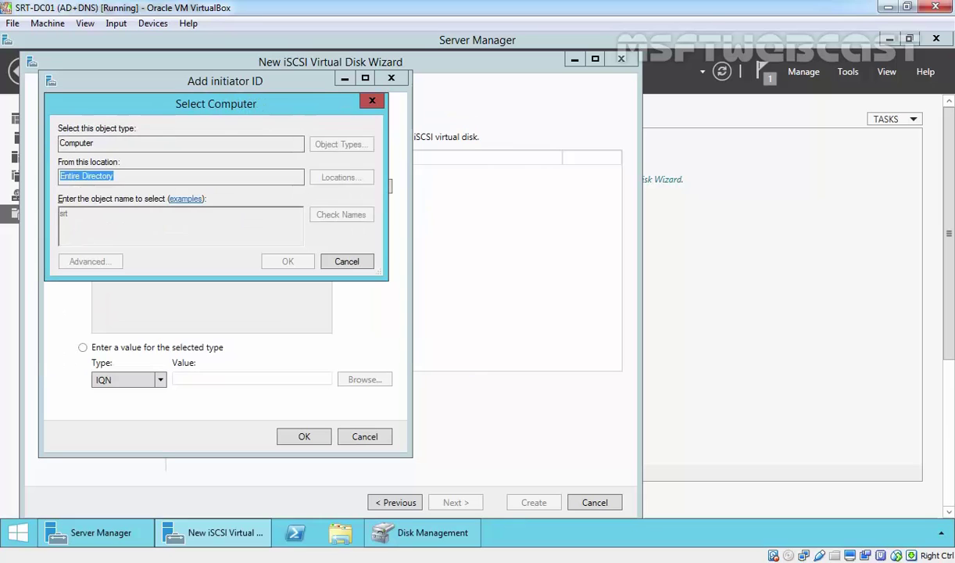
left_click(288, 261)
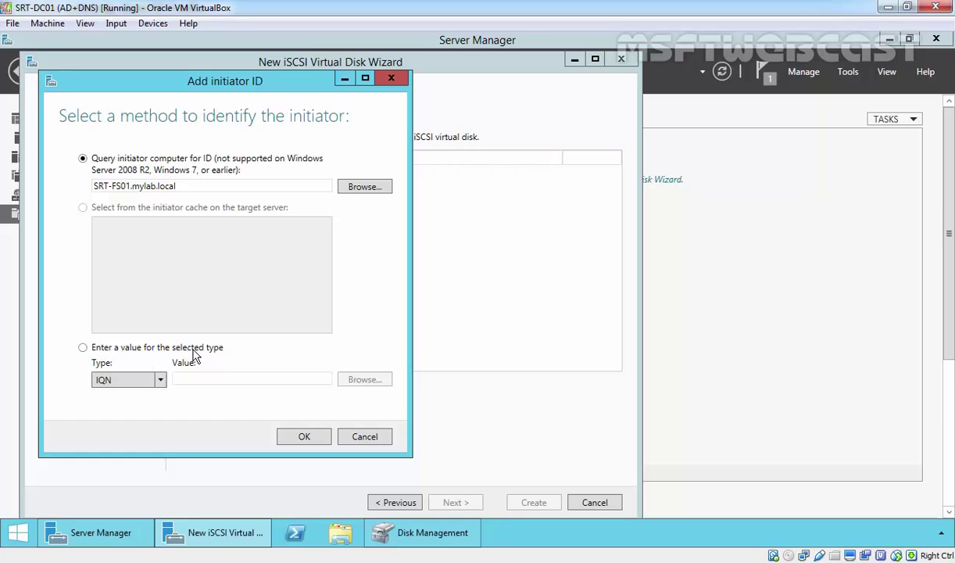
left_click(129, 379)
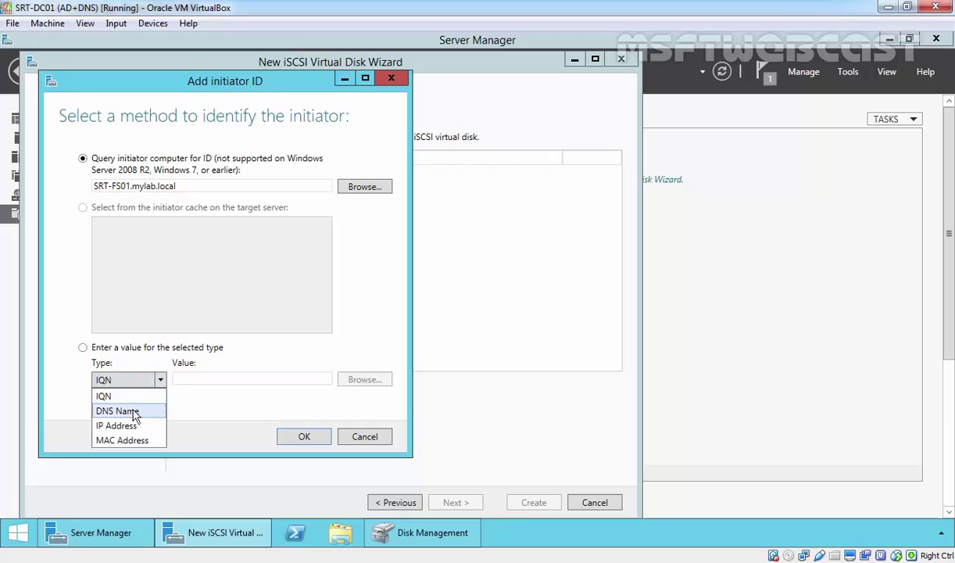
left_click(109, 426)
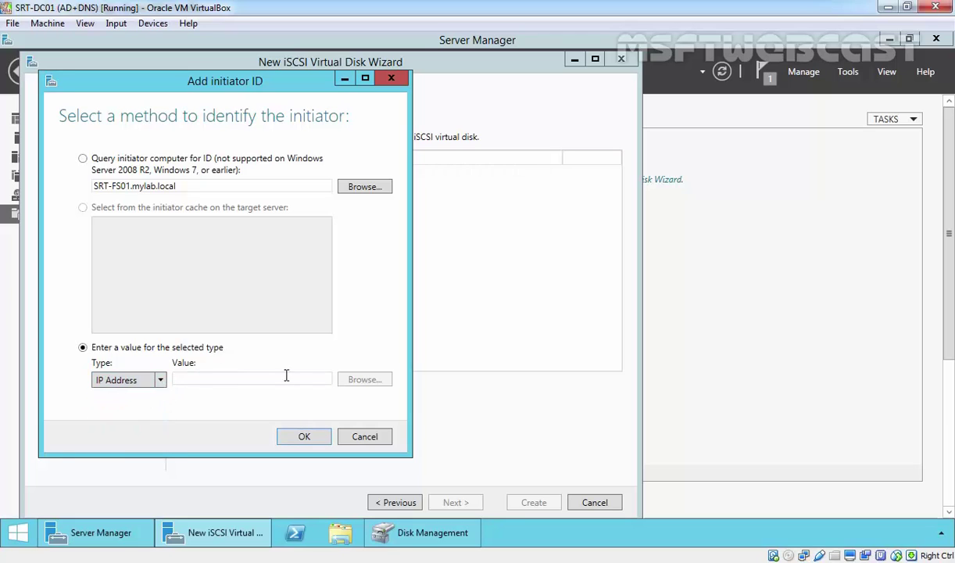
left_click(82, 159)
left_click(303, 438)
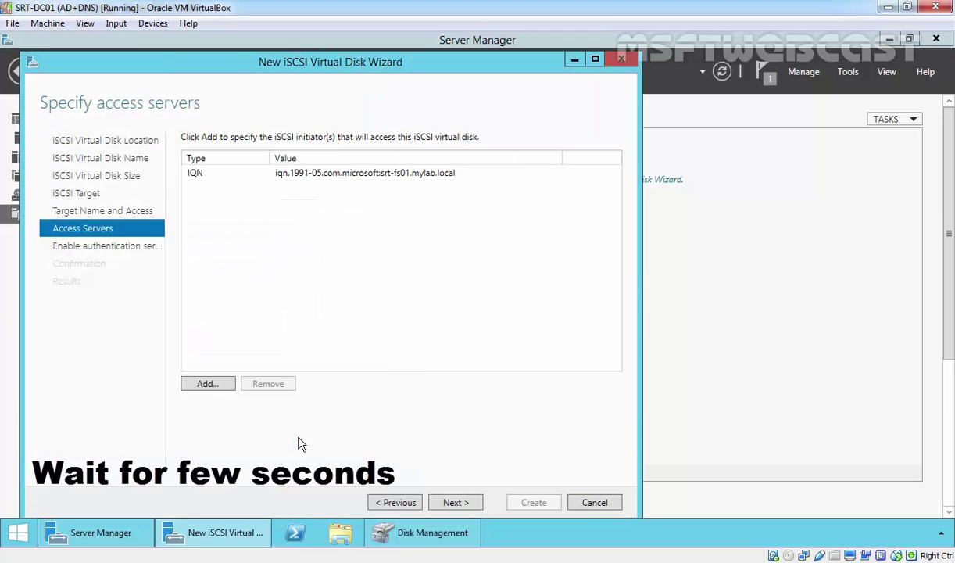
left_click(231, 172)
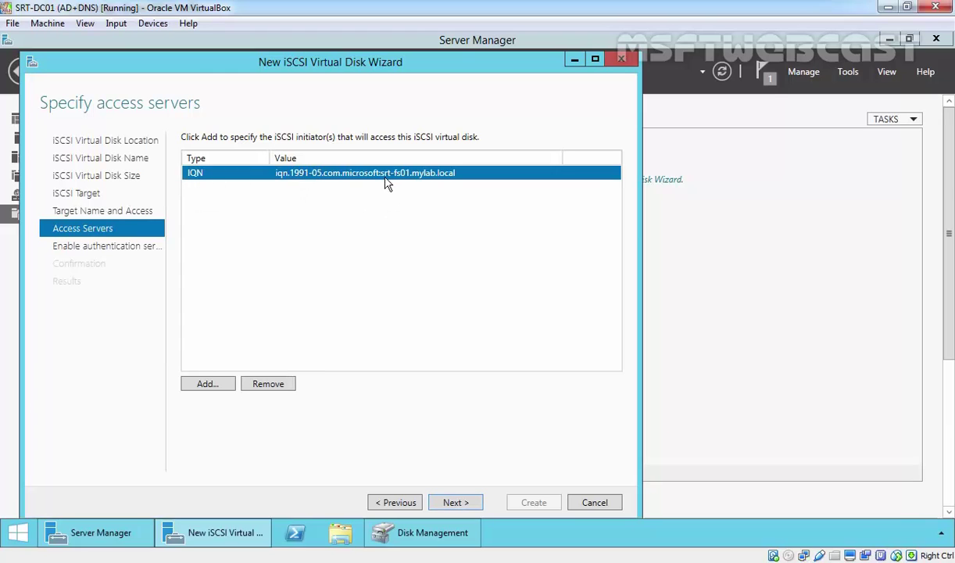
Step: Skip CHAP authentication, create the virtual disk and target, and close the wizard
left_click(469, 507)
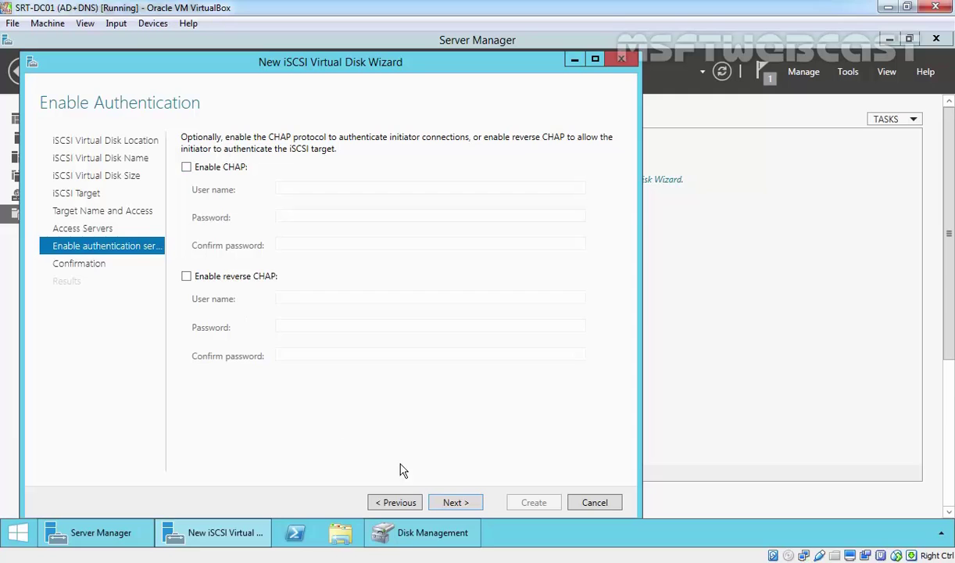
left_click(456, 502)
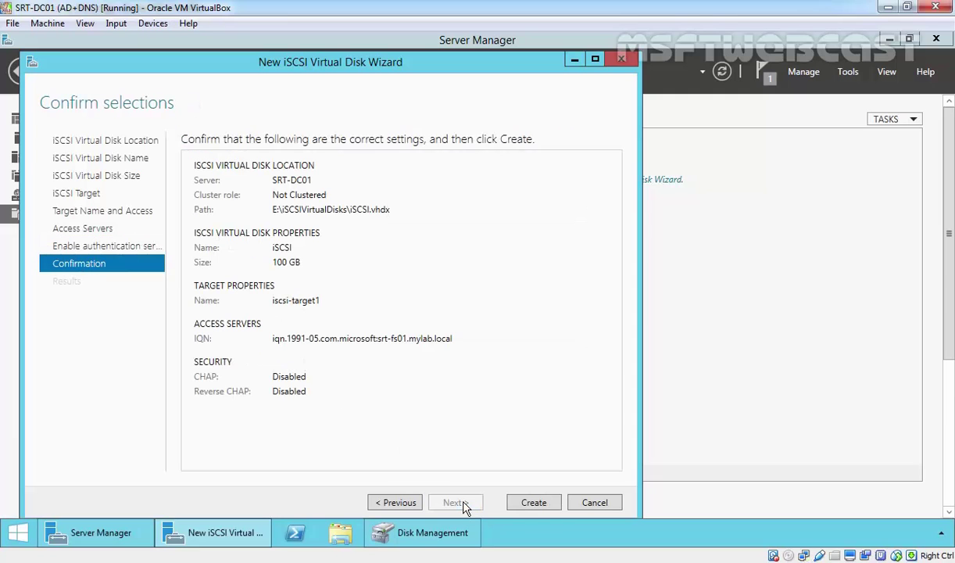
left_click(533, 504)
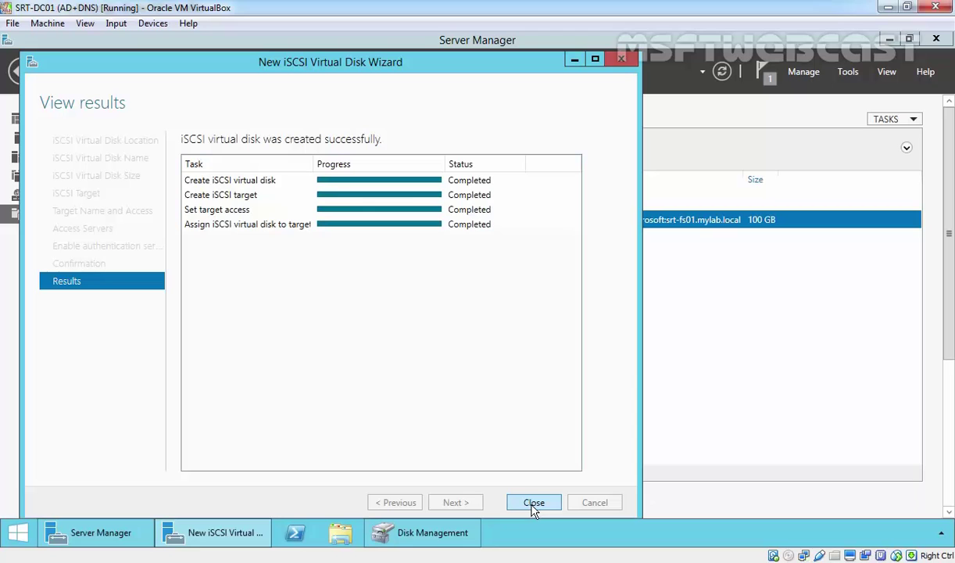
left_click(533, 503)
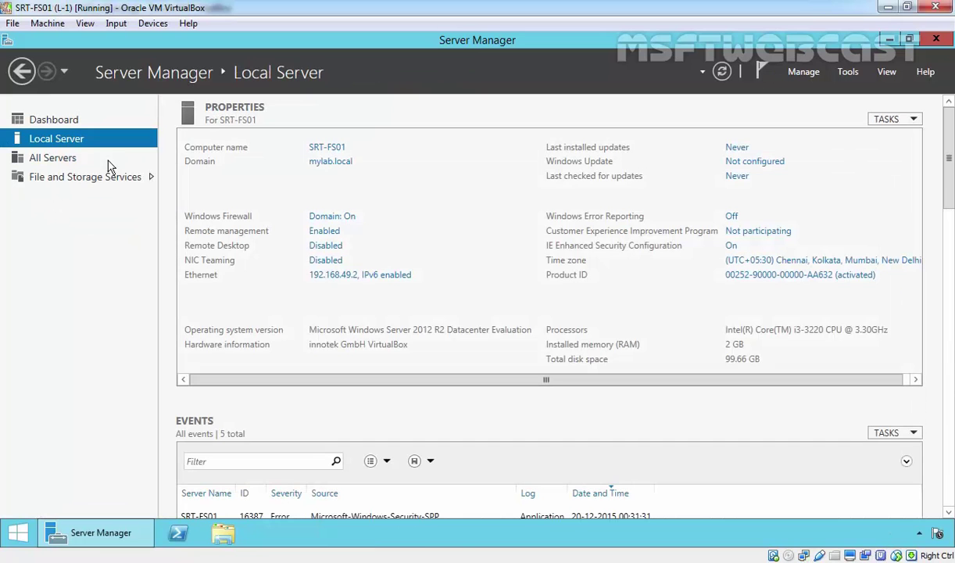
Step: Run diskmgmt.msc on SRT-FS01 and maximize Disk Management showing Disk 0 and CD-ROM 0
key("super+r")
type("di")
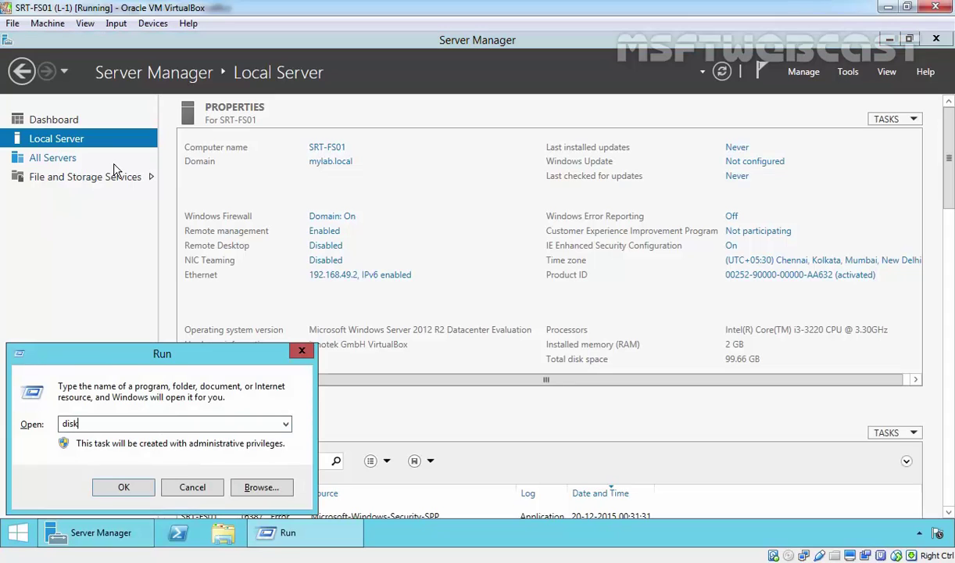
type("skmgmt.msc")
key("Return")
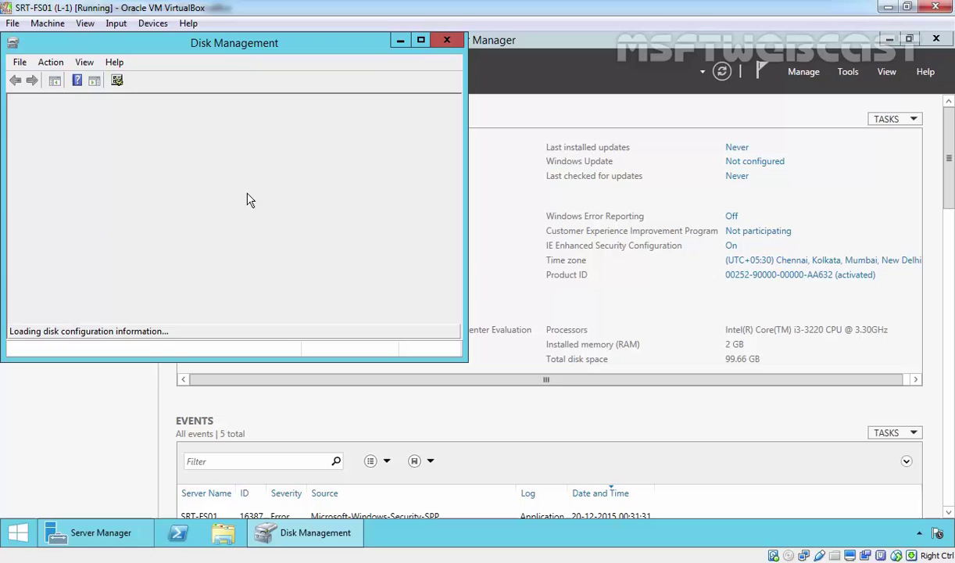
left_click(420, 40)
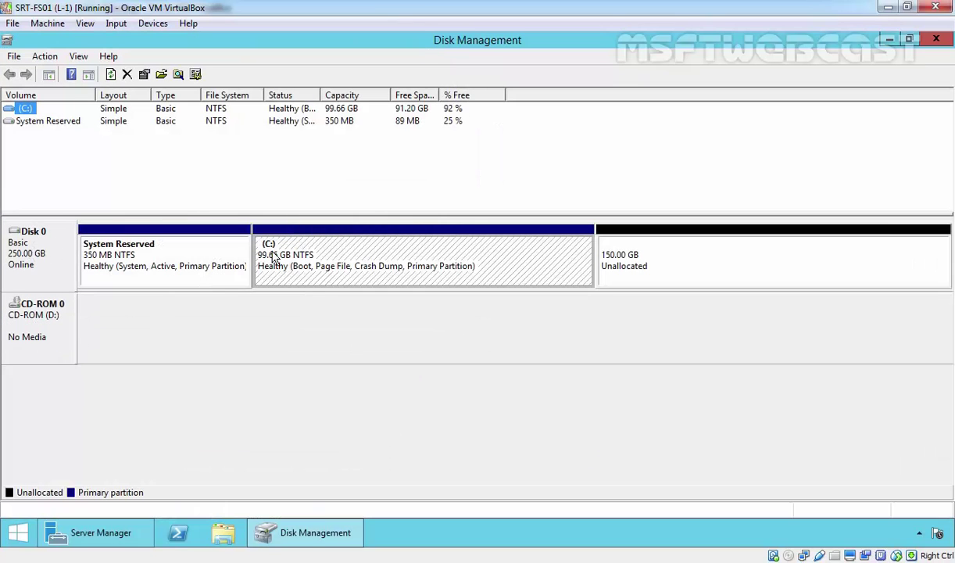
left_click(376, 256)
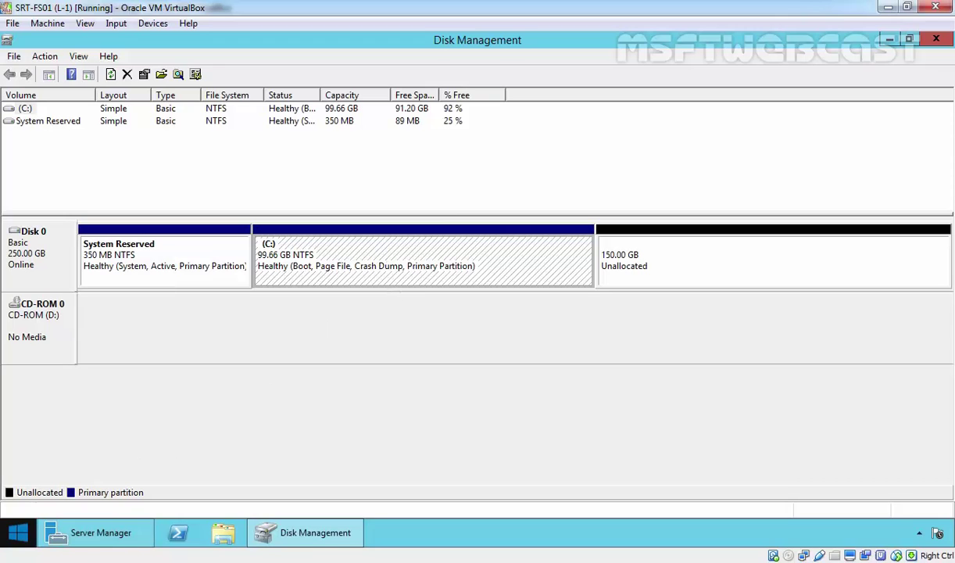
Step: Open iSCSI Initiator from Control Panel, start its service, and begin entering target 192.1
right_click(17, 532)
left_click(56, 443)
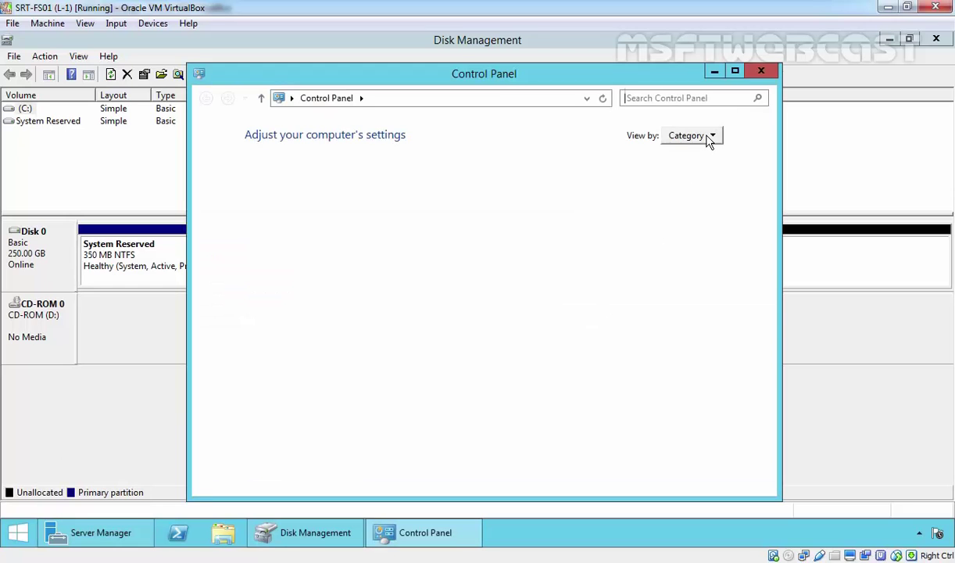
left_click(703, 136)
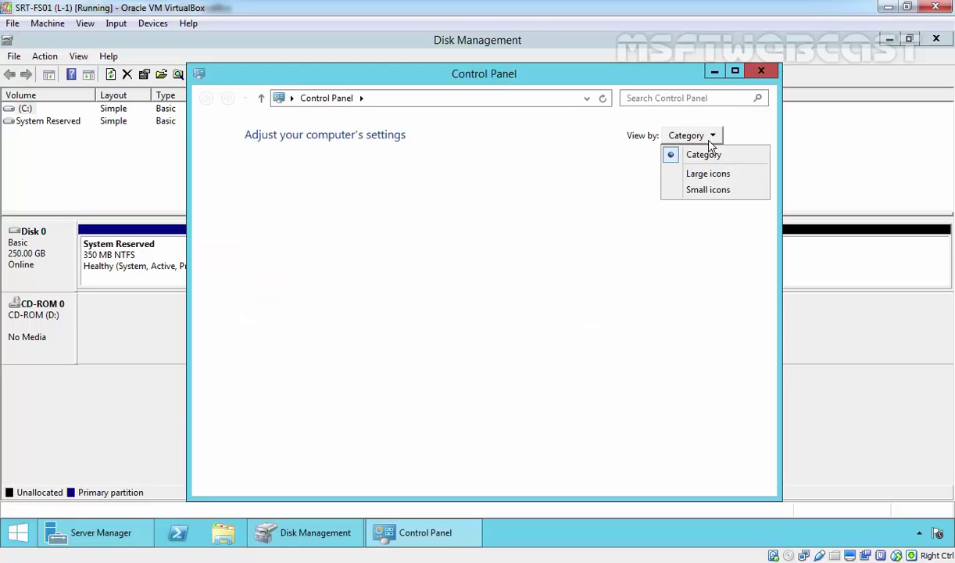
left_click(708, 190)
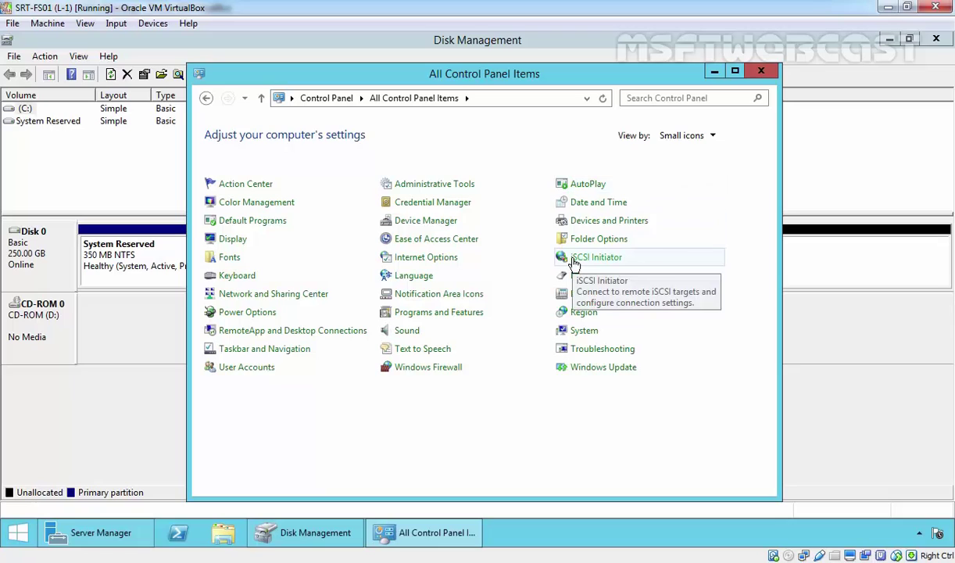
left_click(573, 261)
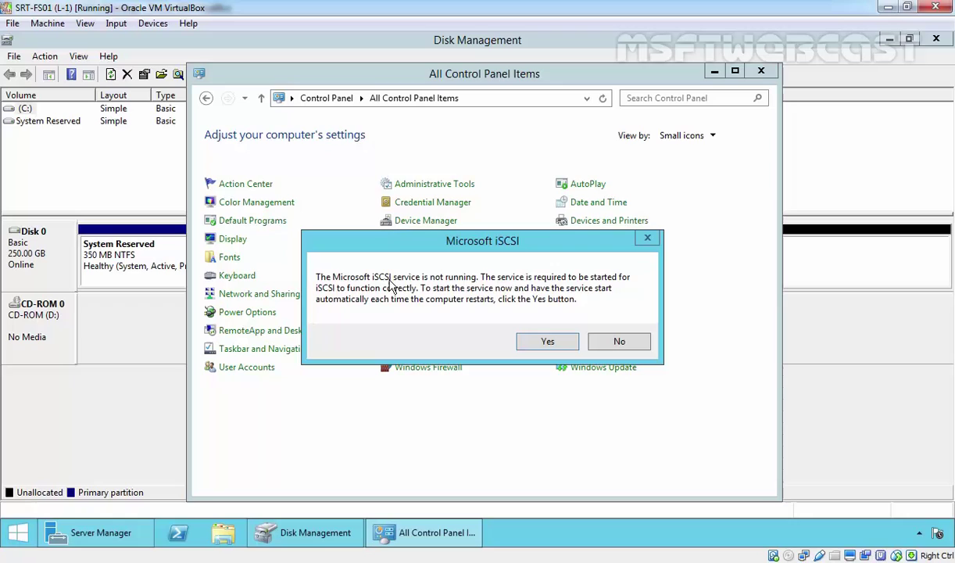
left_click(550, 344)
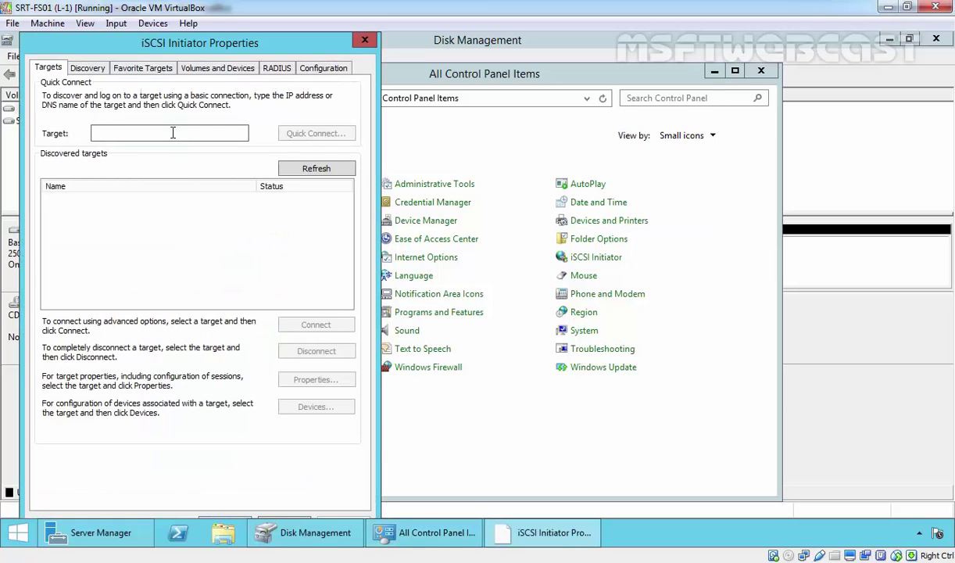
type("192.1")
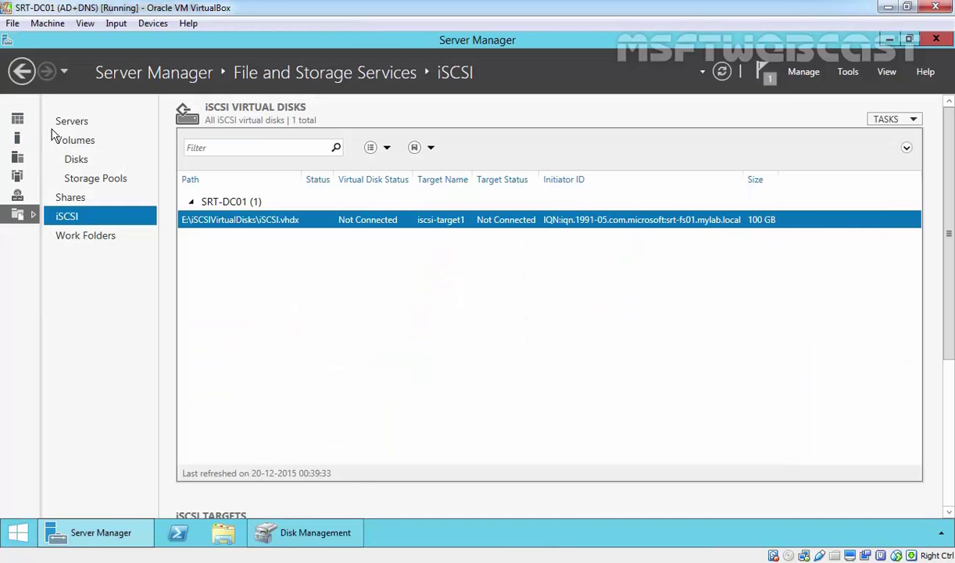
Step: Check SRT-DC01's IP address on its Local Server properties page
left_click(24, 119)
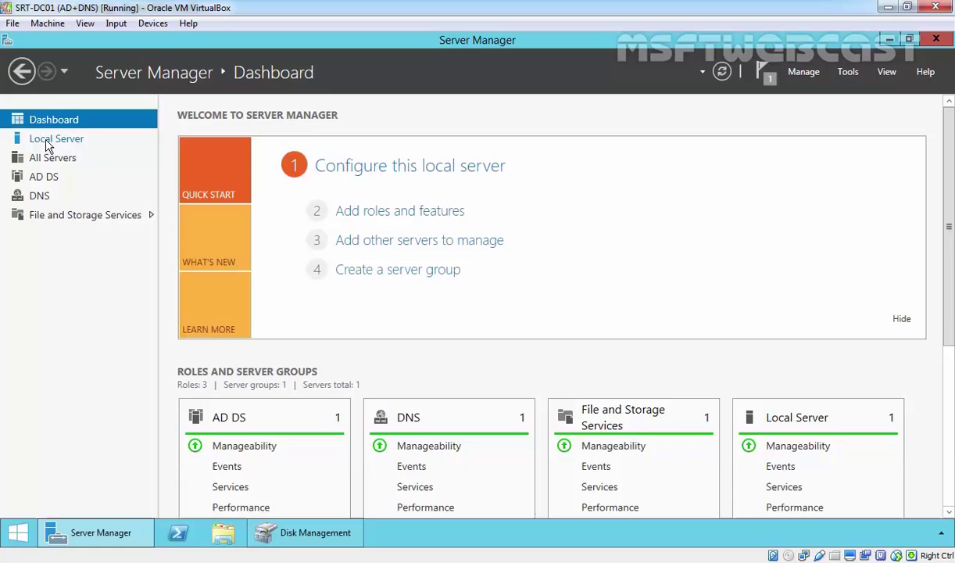
left_click(47, 139)
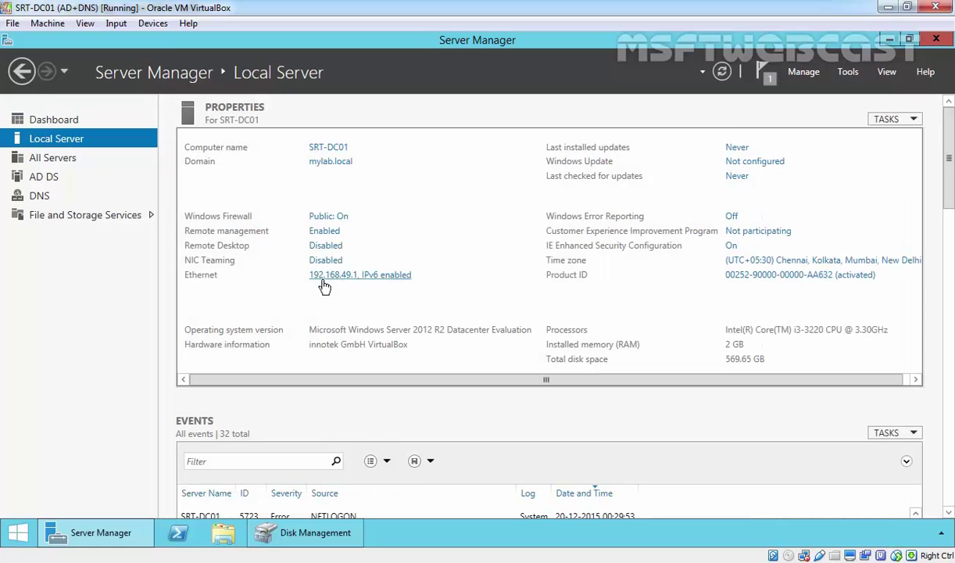
left_click(335, 281)
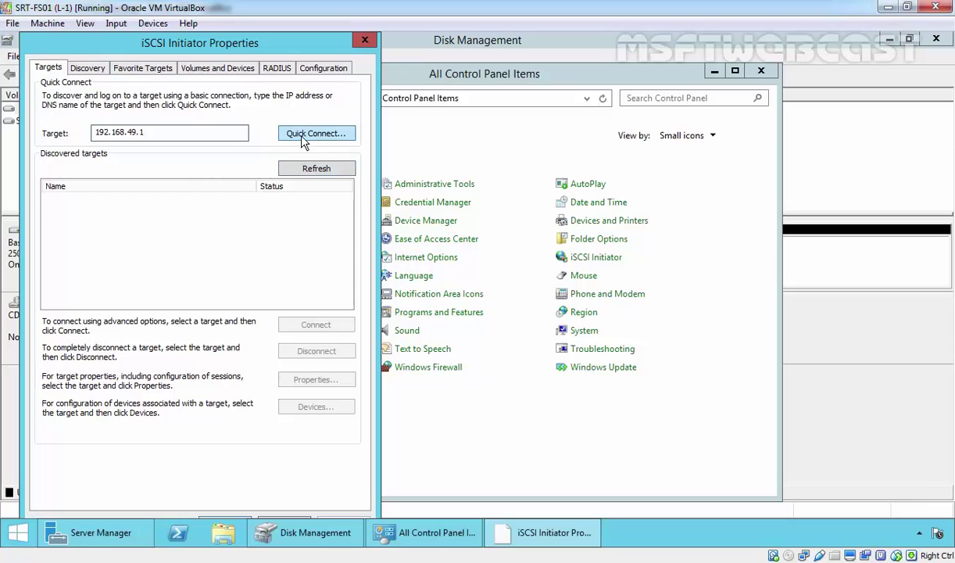
Step: Quick-connect to the target at 192.168.49.1 and close the iSCSI Initiator properties
left_click(302, 134)
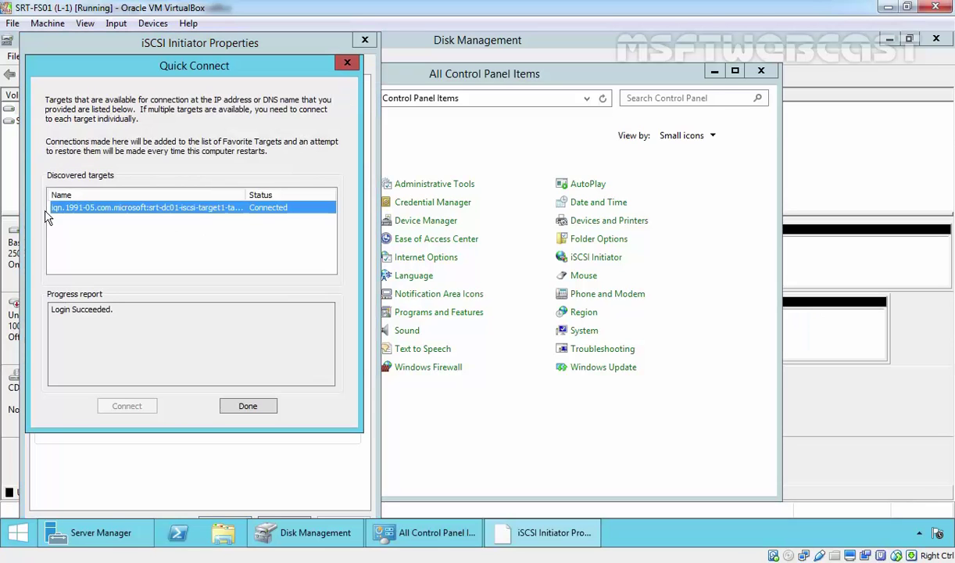
left_click(248, 406)
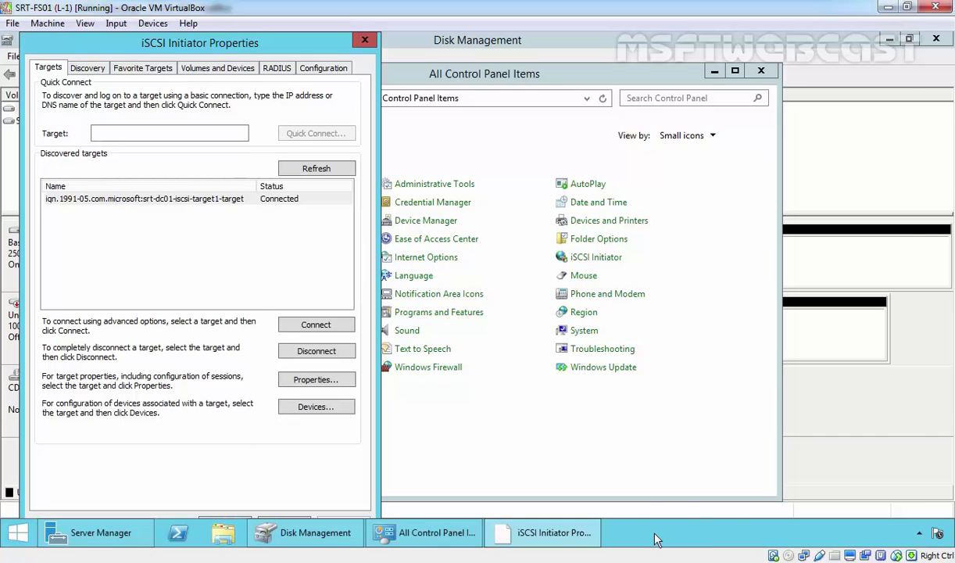
left_click_drag(655, 539, 929, 364)
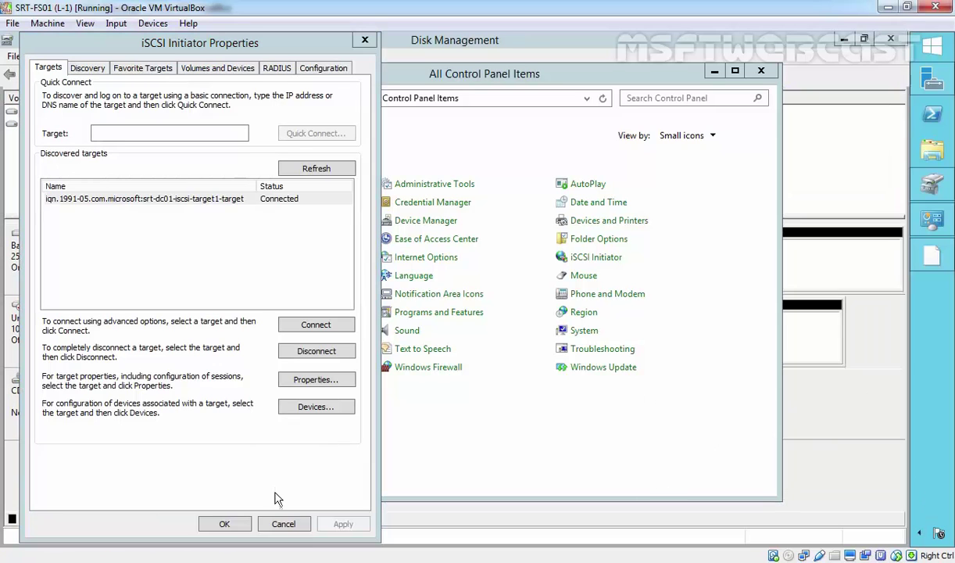
left_click(224, 523)
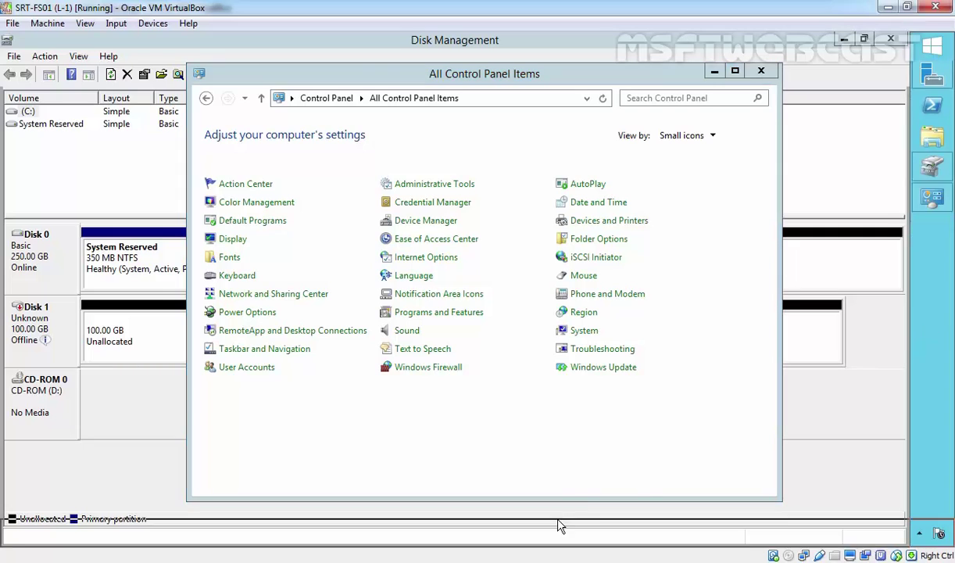
left_click_drag(560, 525, 559, 531)
Step: Bring the 100 GB Disk 1 online and initialize it with the MBR partition style
left_click(760, 71)
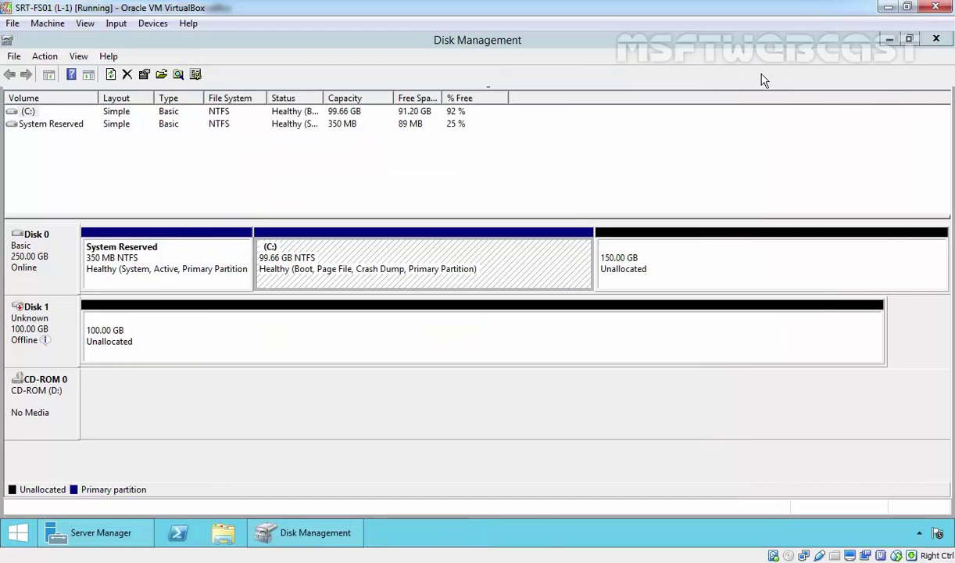
left_click(46, 322)
mouse_move(33, 309)
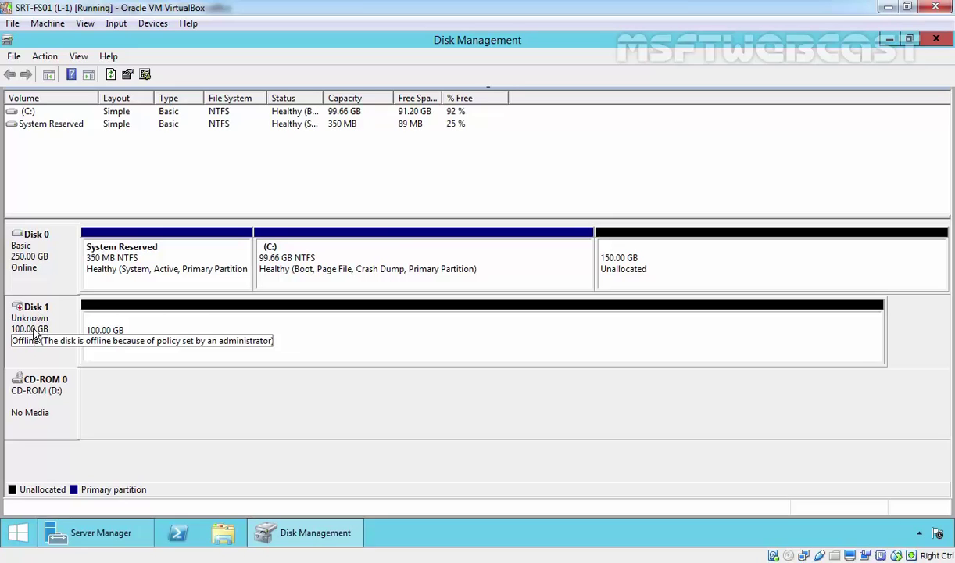
right_click(46, 317)
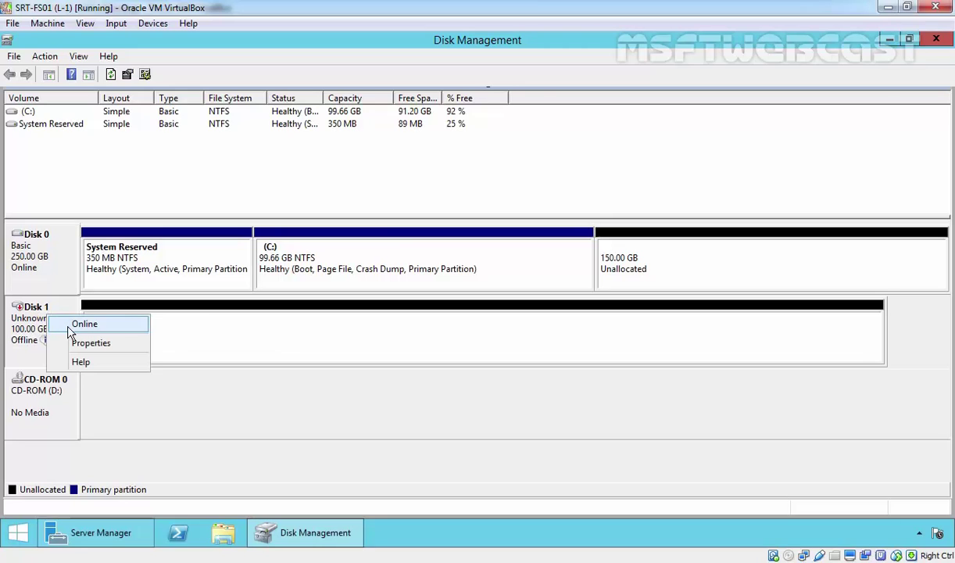
left_click(84, 323)
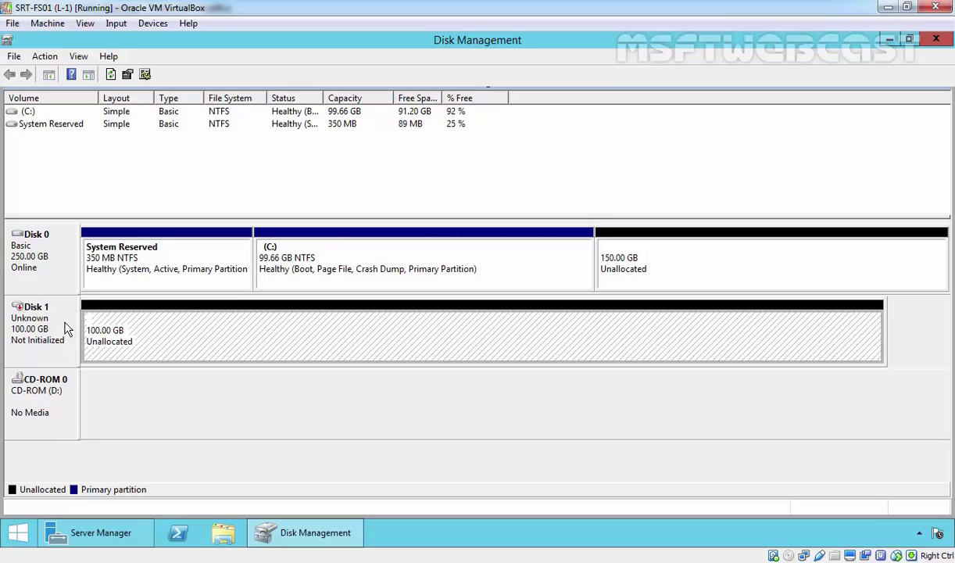
right_click(66, 324)
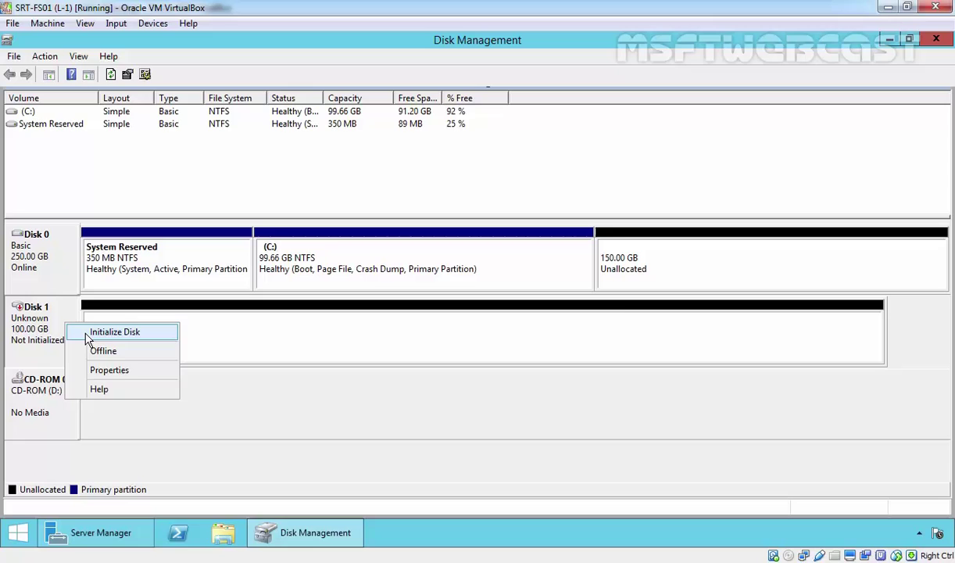
left_click(86, 333)
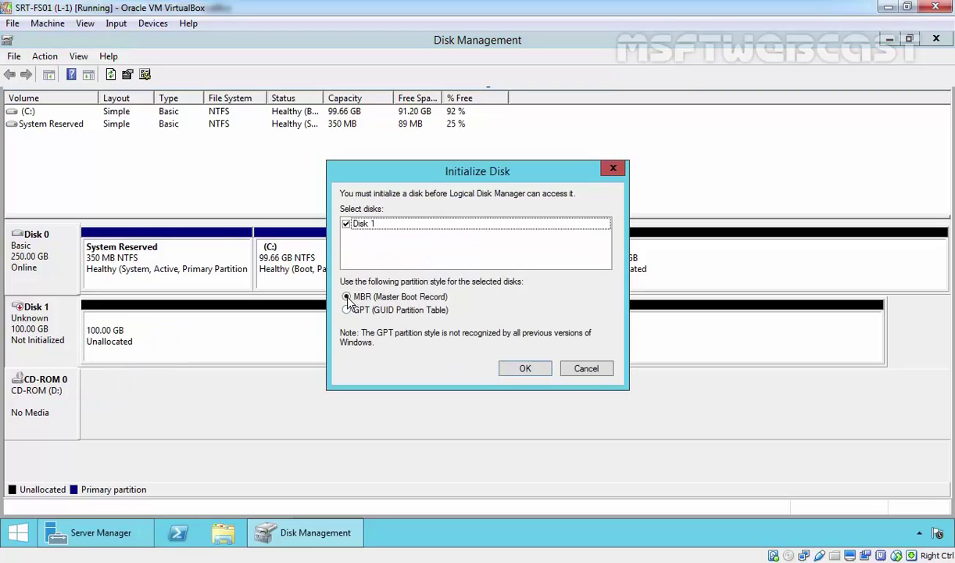
left_click(524, 368)
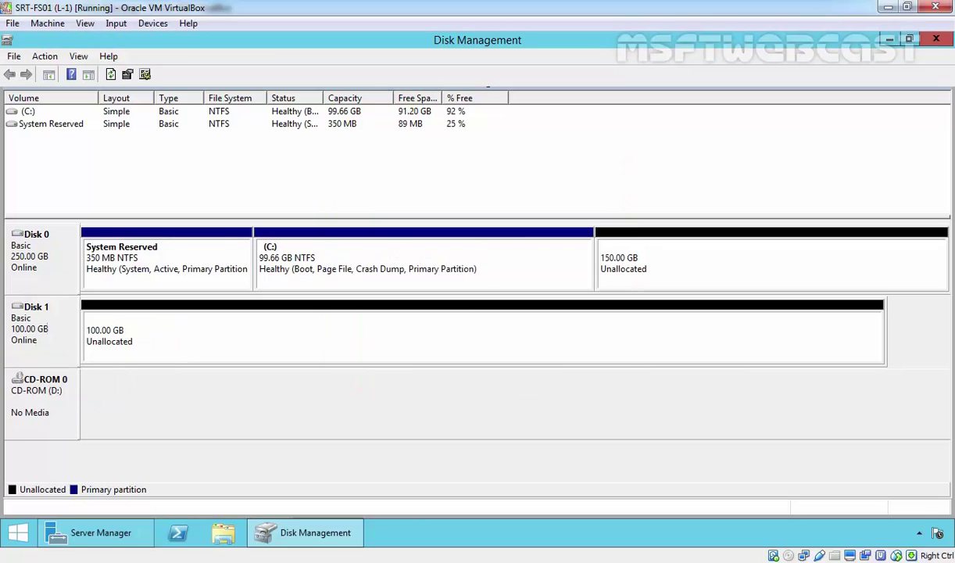
Step: Create a full 102397 MB NTFS simple volume as drive E with a blank label
right_click(253, 337)
left_click(268, 347)
left_click(286, 375)
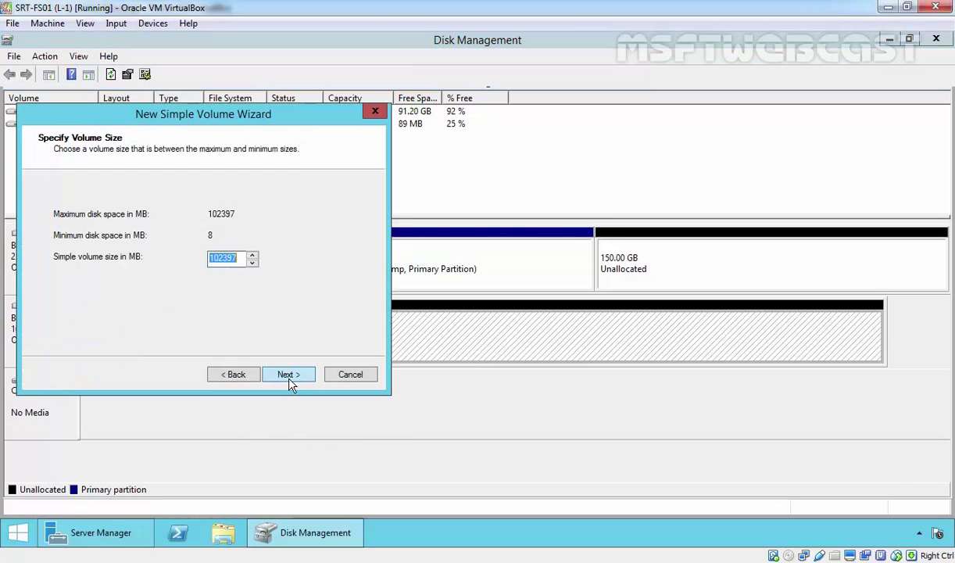
left_click(289, 376)
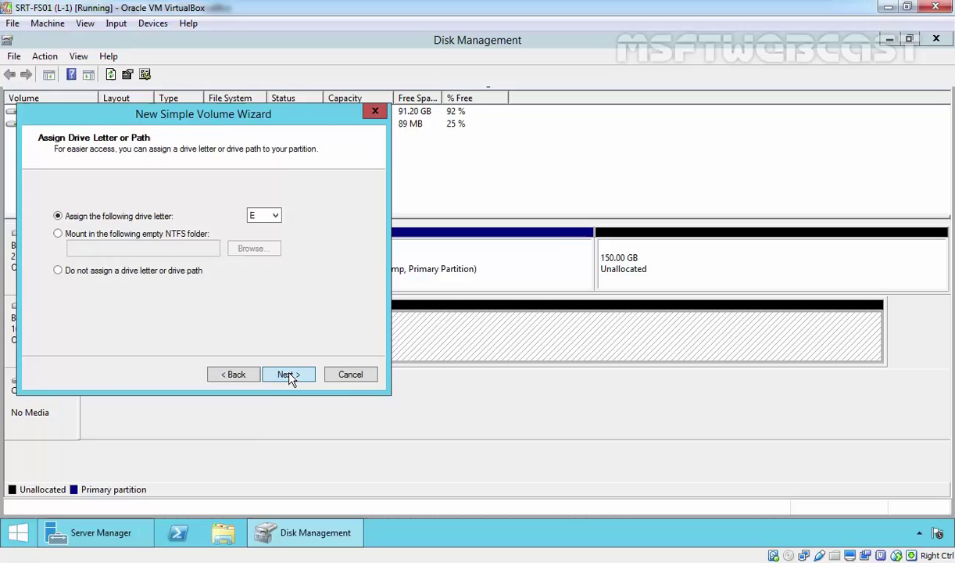
left_click(287, 375)
left_click_drag(235, 286, 148, 276)
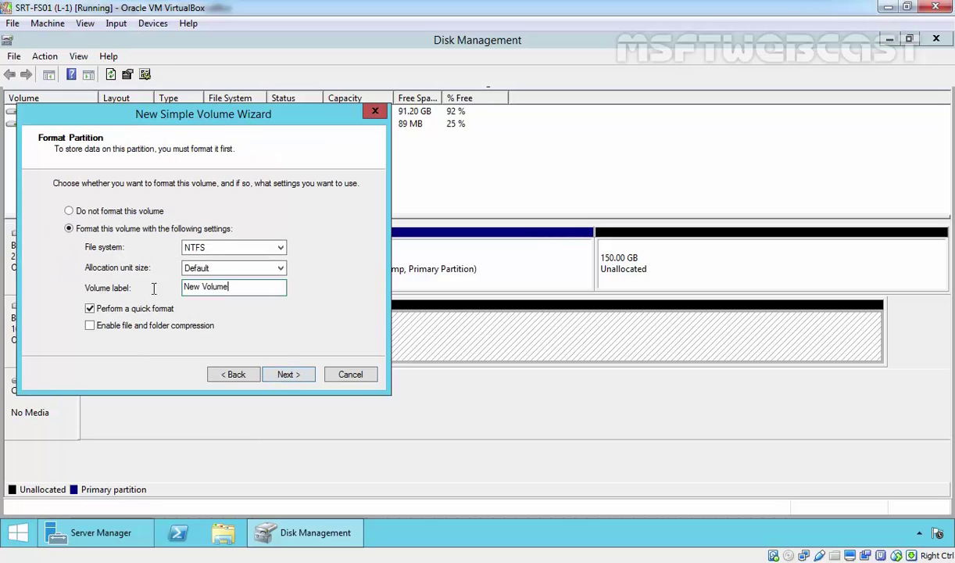
key("BackSpace")
left_click(287, 374)
left_click(291, 375)
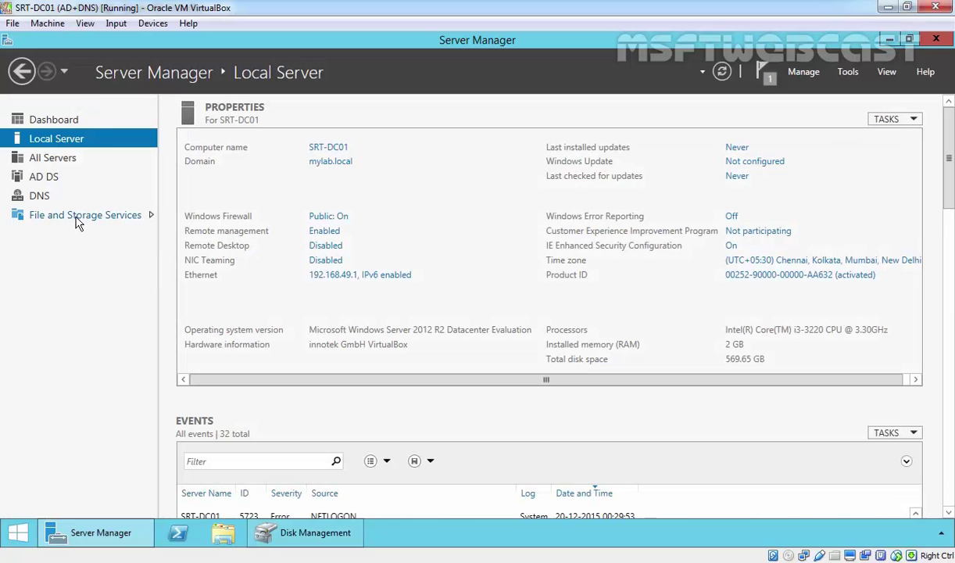
Step: Refresh SRT-DC01's iSCSI list to confirm iSCSI.vhdx and iscsi-target1 are Connected, then return to SRT-FS01
left_click(78, 219)
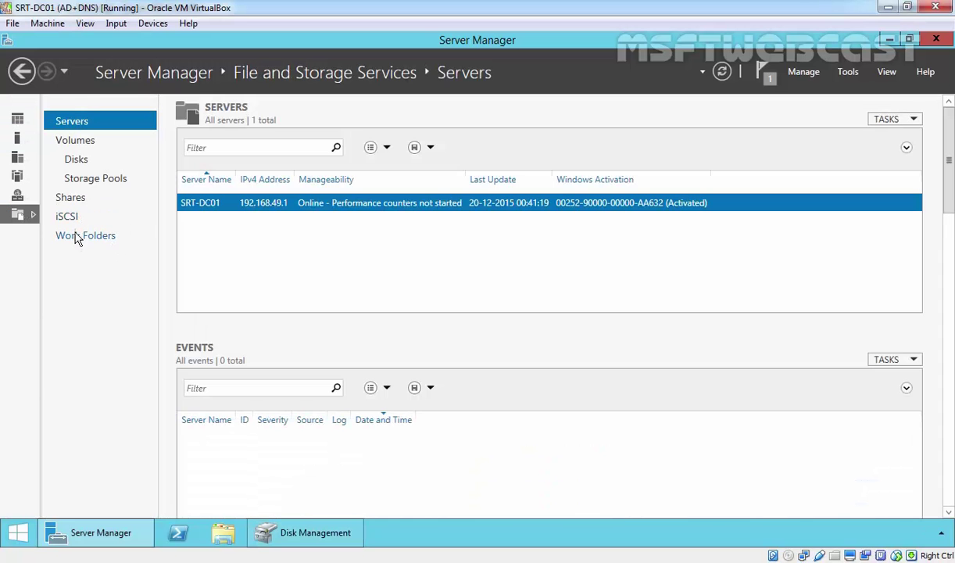
left_click(61, 218)
right_click(377, 174)
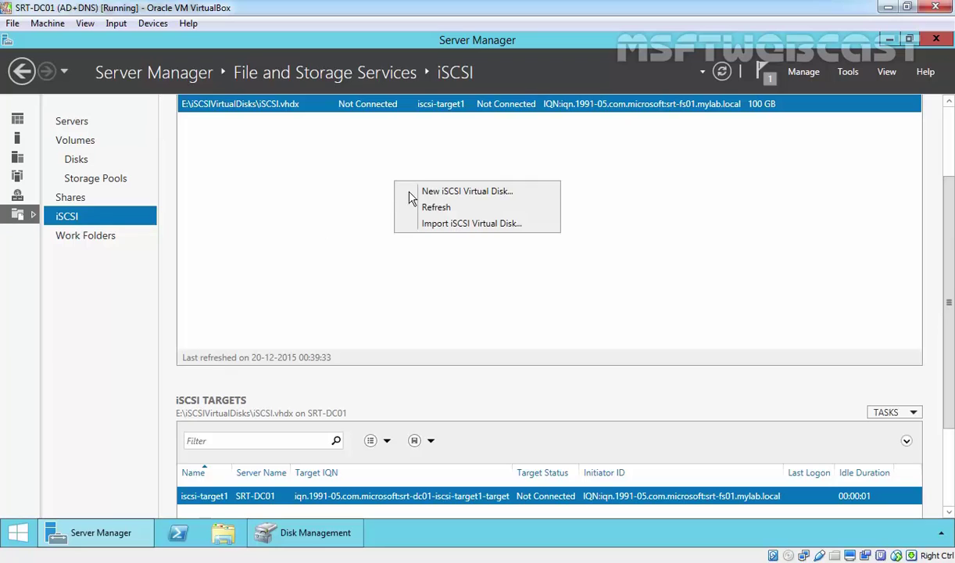
left_click(410, 202)
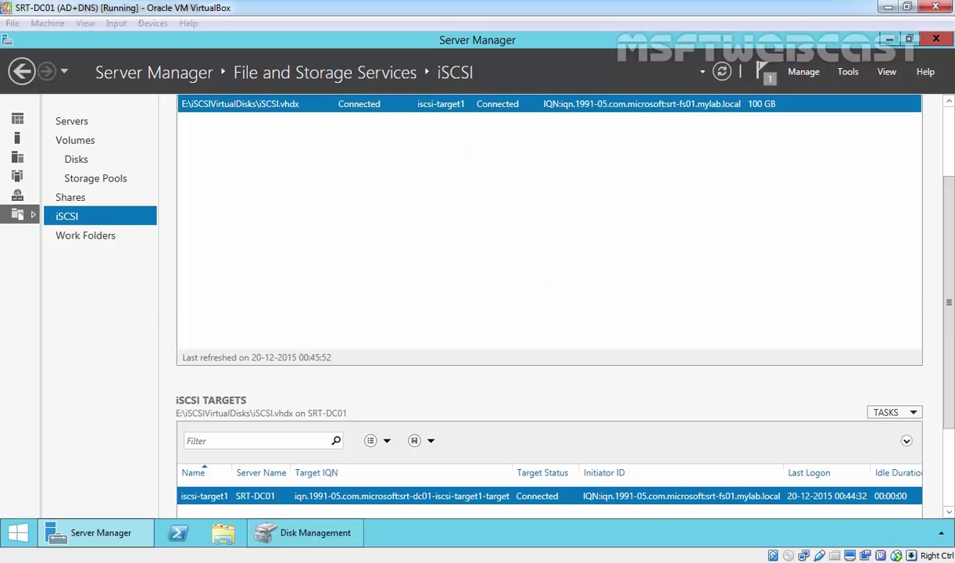
key("alt+Tab")
Step: Open Local Disk (E:) in File Explorer to confirm it is empty with 99.8 GB free
left_click(223, 532)
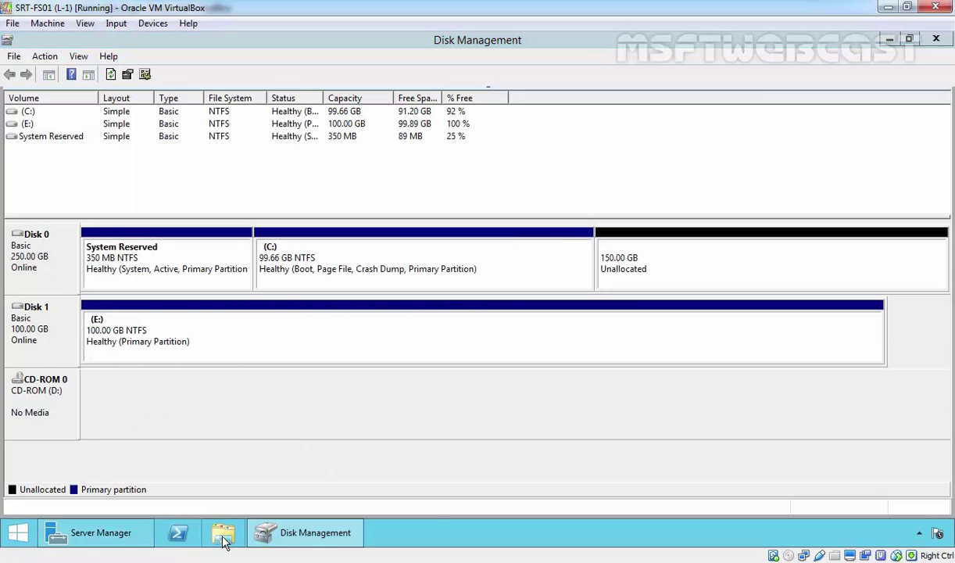
left_click(396, 366)
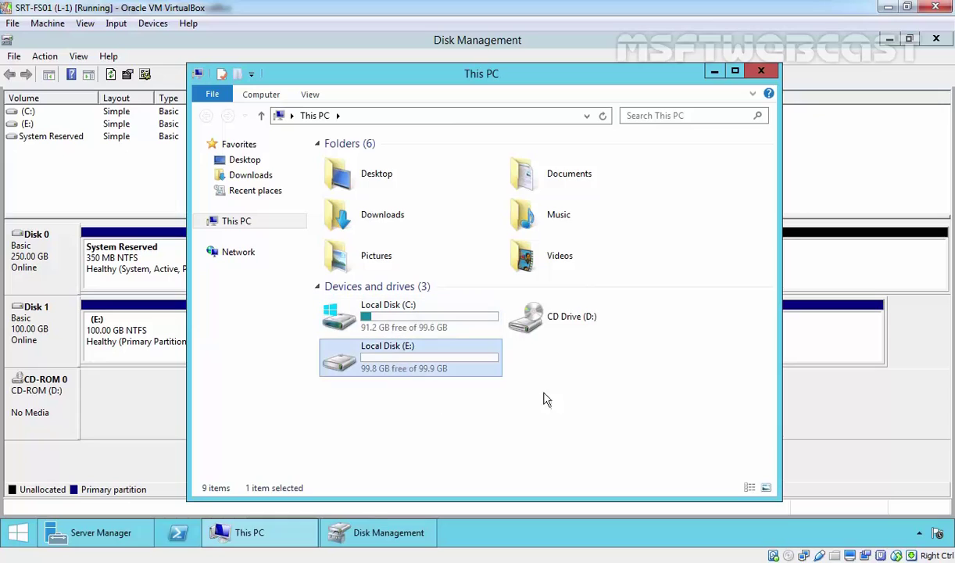
double_click(412, 359)
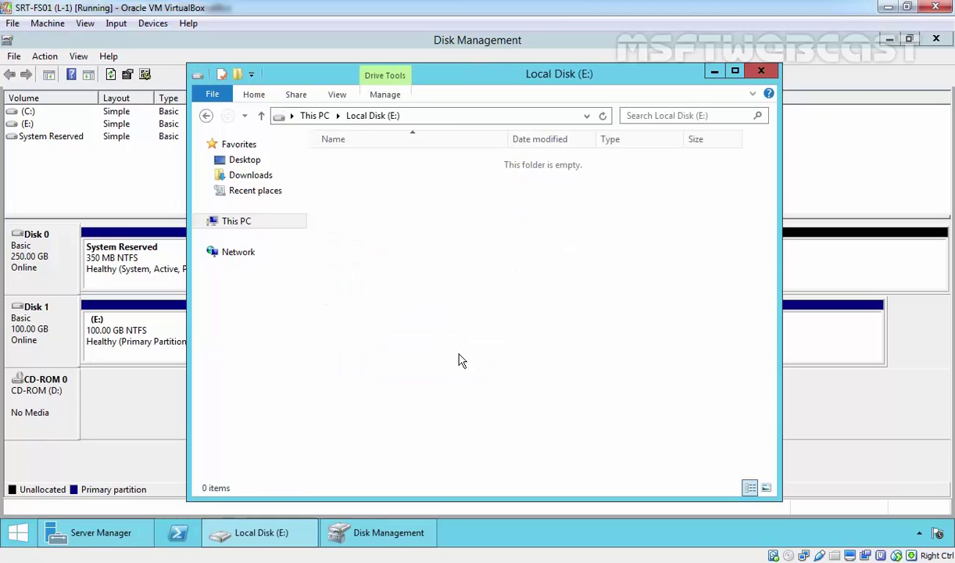
left_click_drag(542, 368, 338, 191)
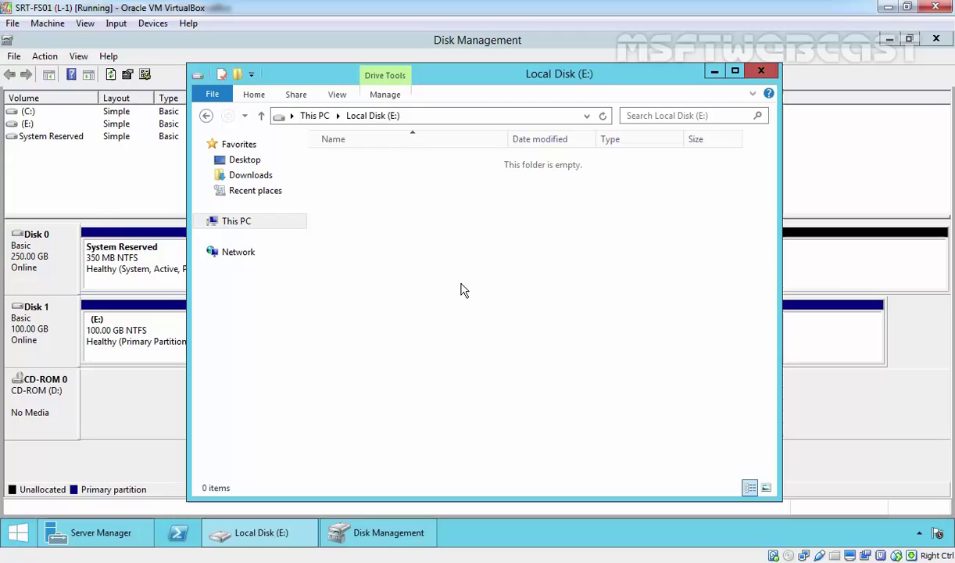